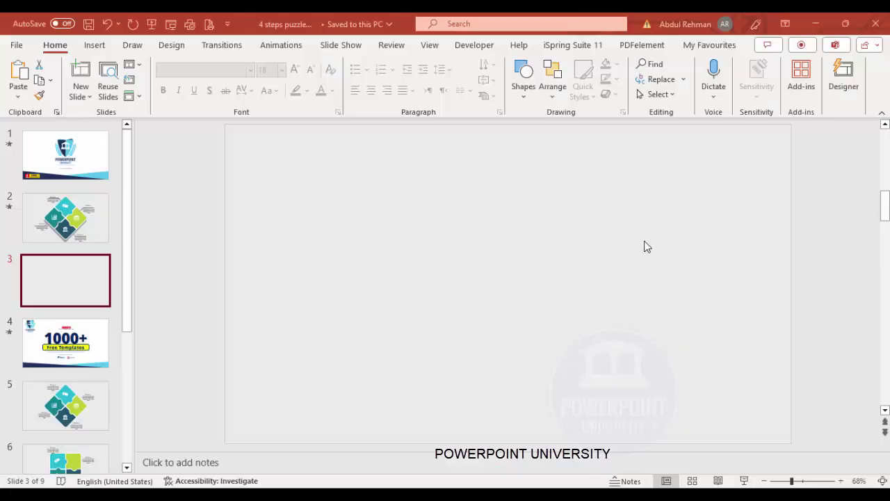
# - Turn on guides and draw a rounded rectangle on slide 3
pyautogui.click(428, 46)
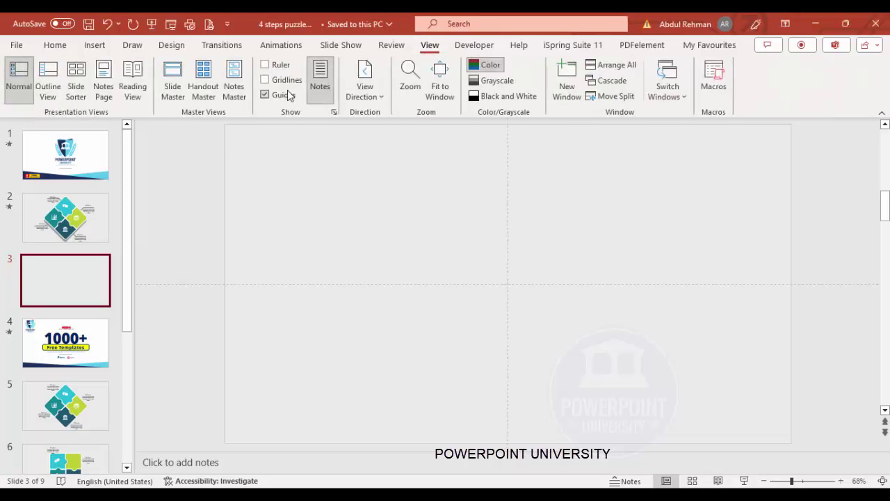
pyautogui.click(95, 45)
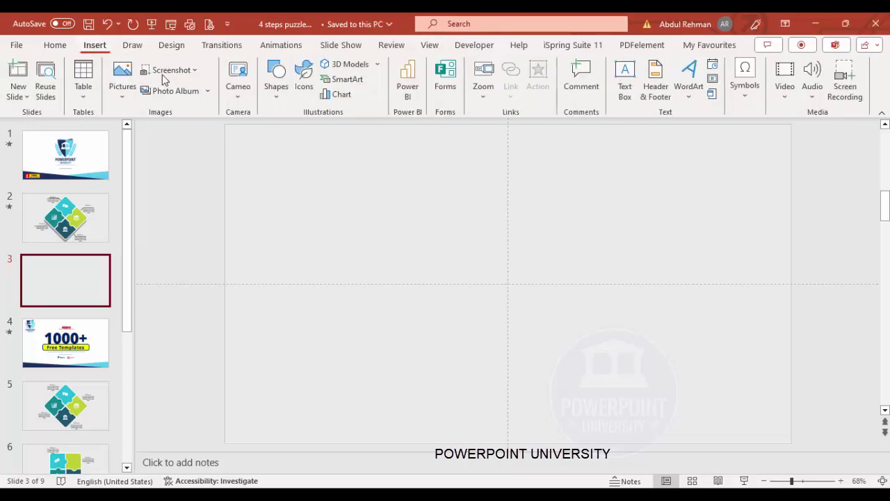
pyautogui.click(277, 98)
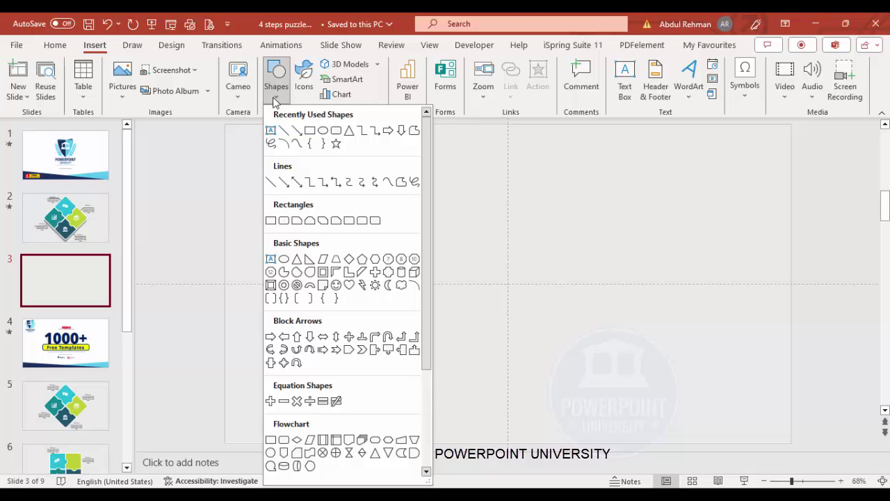
pyautogui.click(283, 220)
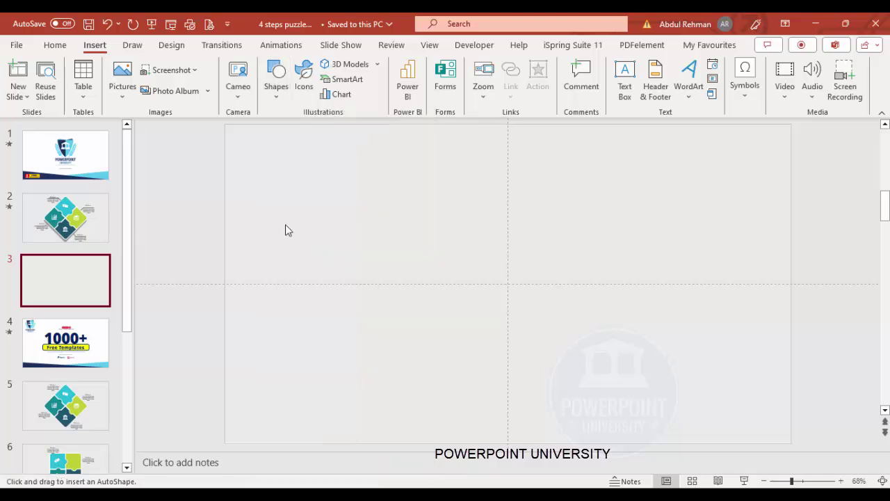
pyautogui.click(448, 237)
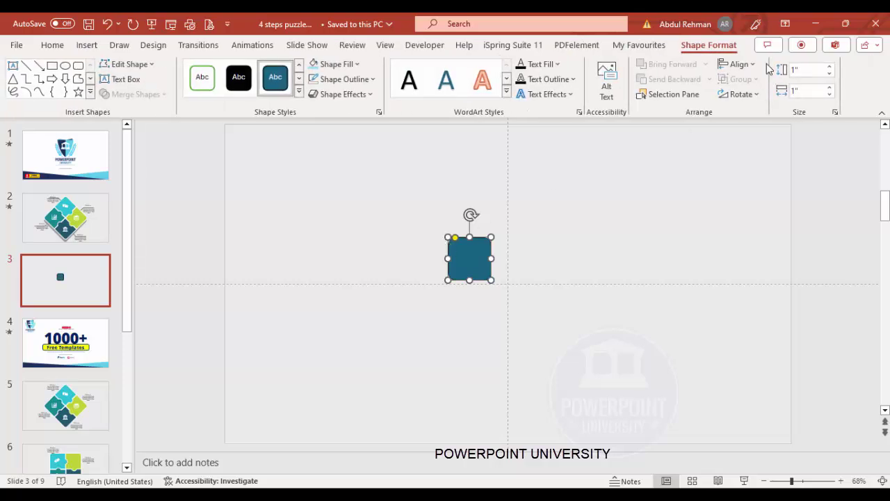
# - Set the rounded rectangle to 5" high and 5" wide
pyautogui.click(811, 70)
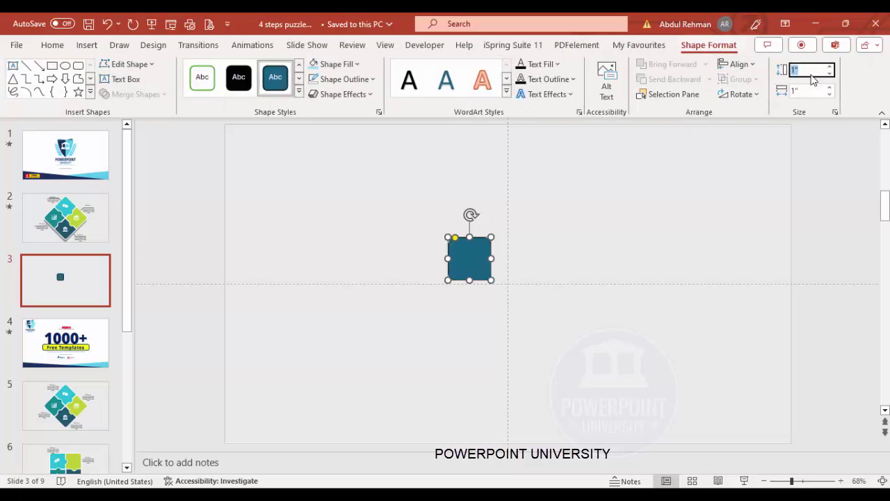
pyautogui.write('5')
pyautogui.press('Tab')
pyautogui.write('5')
pyautogui.press('Return')
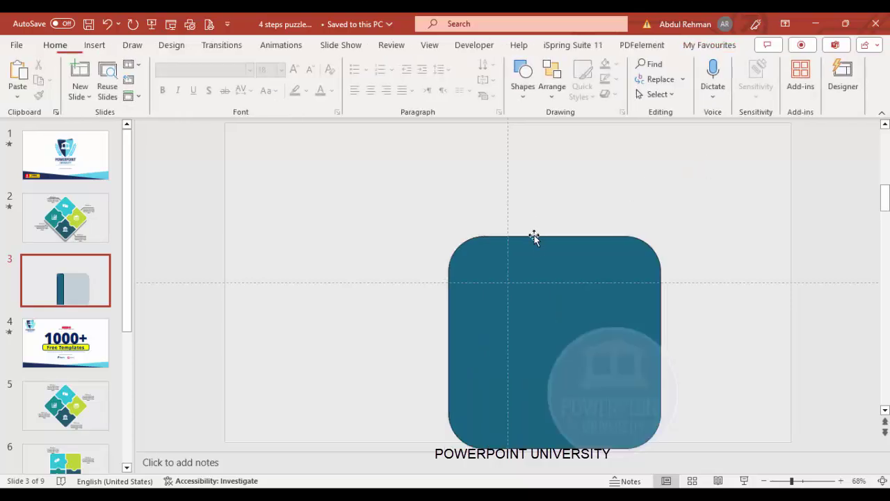
# - Centre the square horizontally and vertically on the slide
pyautogui.click(739, 65)
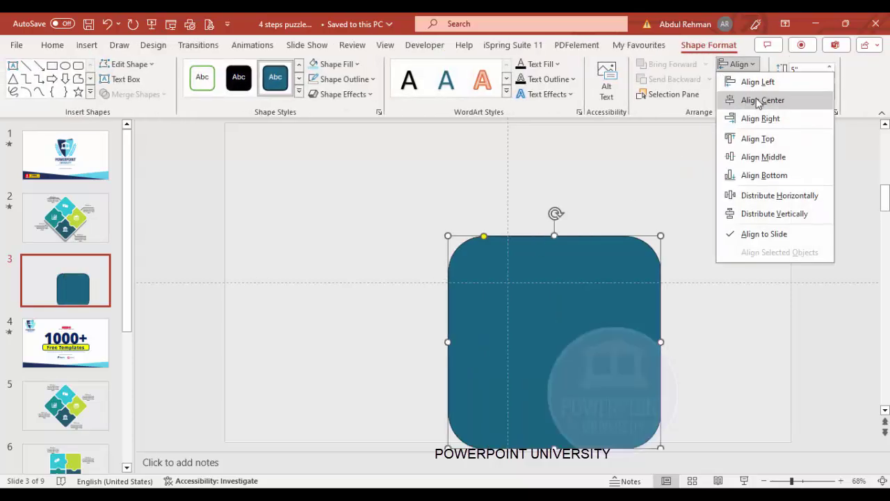
pyautogui.click(762, 100)
pyautogui.click(739, 65)
pyautogui.click(763, 157)
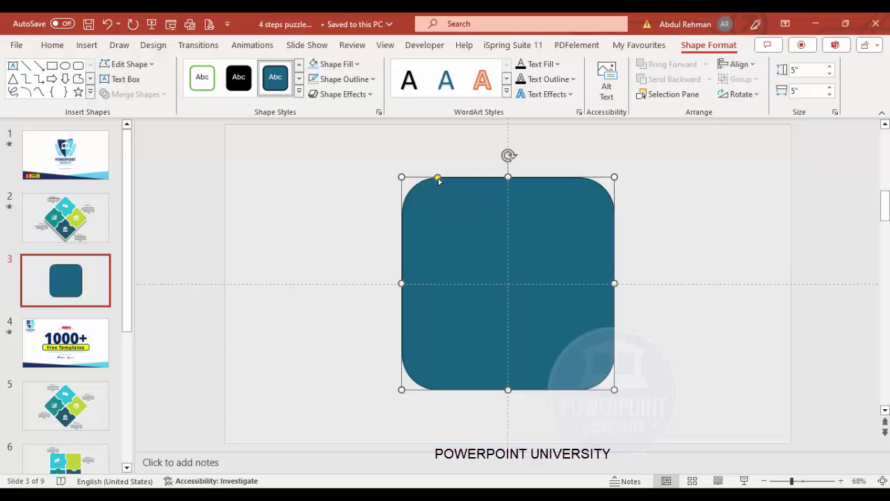
# - Make the square's corners less rounded, remove its outline and fill it grey
pyautogui.moveTo(437, 180); pyautogui.dragTo(409, 181)
pyautogui.click(344, 79)
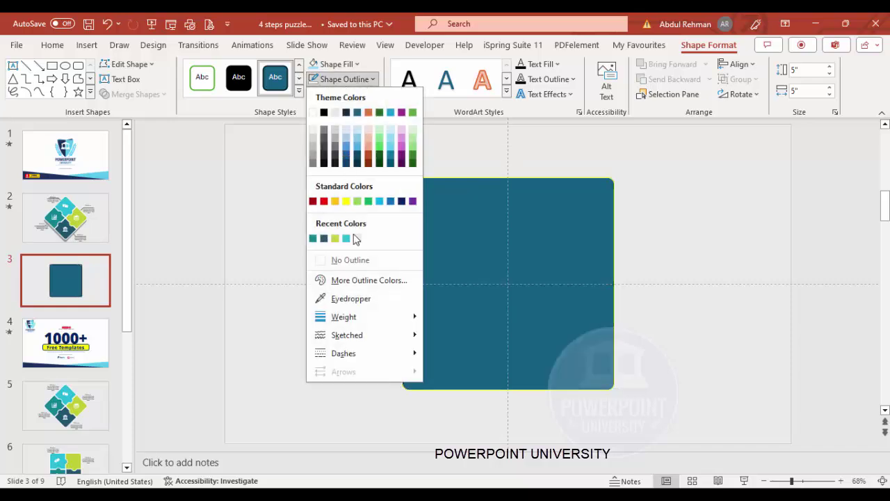
pyautogui.click(351, 260)
pyautogui.click(334, 64)
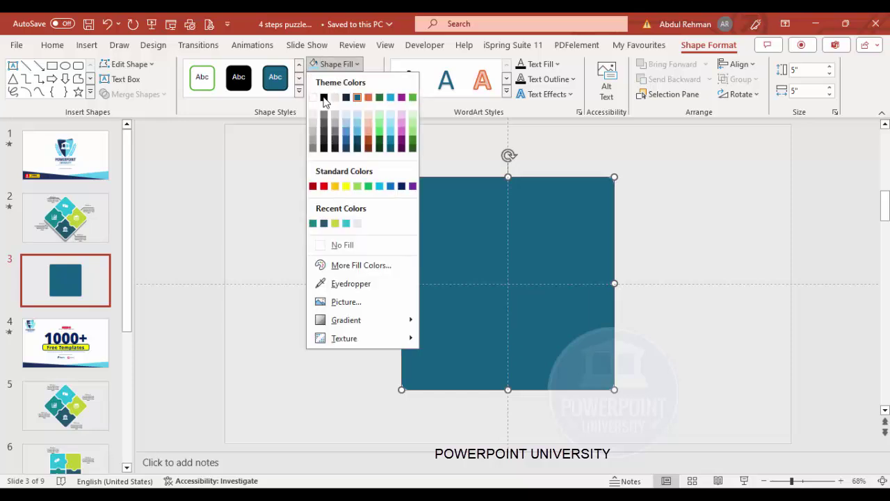
pyautogui.click(313, 144)
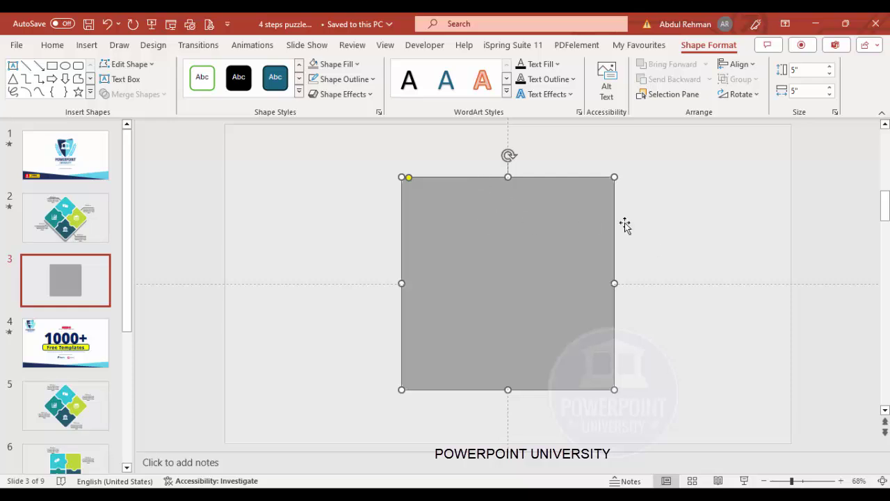
pyautogui.click(660, 230)
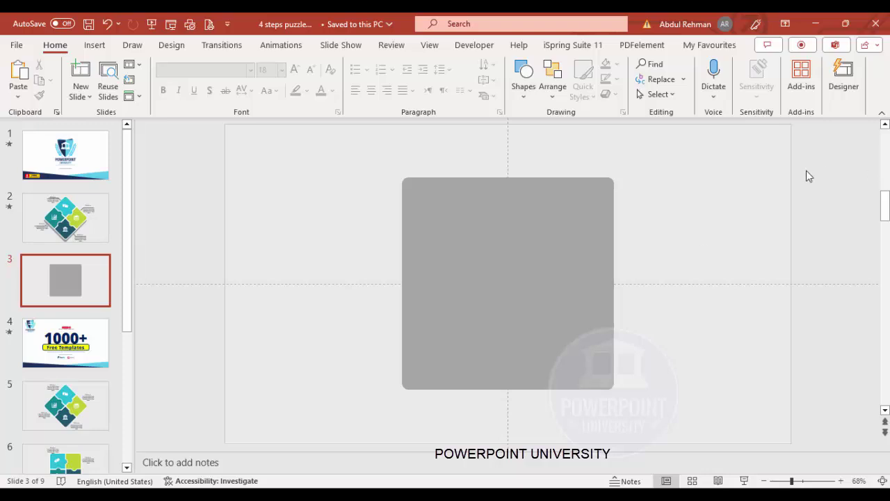
# - Draw a tall thin rectangle across the square and remove its outline
pyautogui.click(93, 46)
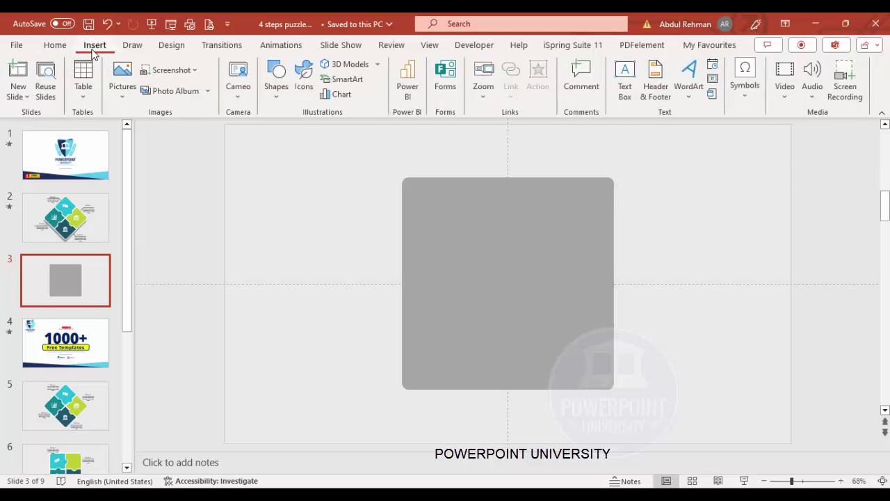
pyautogui.click(275, 98)
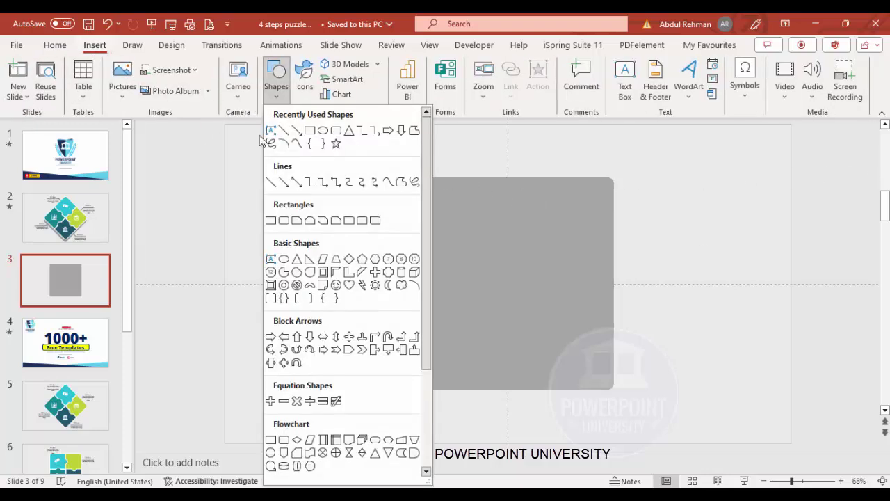
pyautogui.click(271, 220)
pyautogui.moveTo(497, 135); pyautogui.dragTo(502, 432)
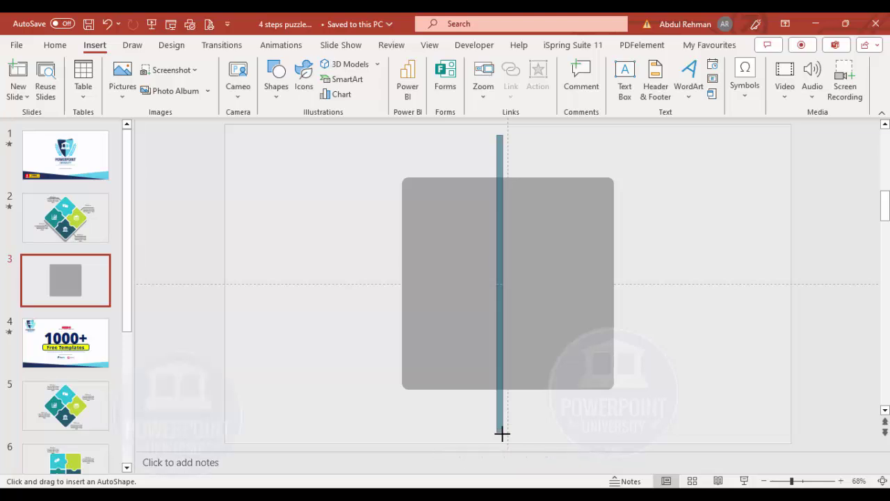
pyautogui.moveTo(503, 433); pyautogui.dragTo(502, 433)
pyautogui.click(359, 79)
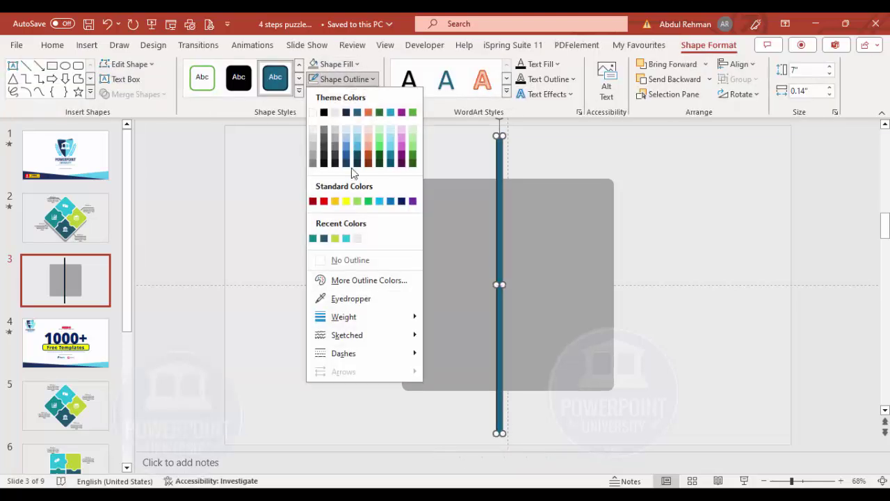
pyautogui.click(368, 260)
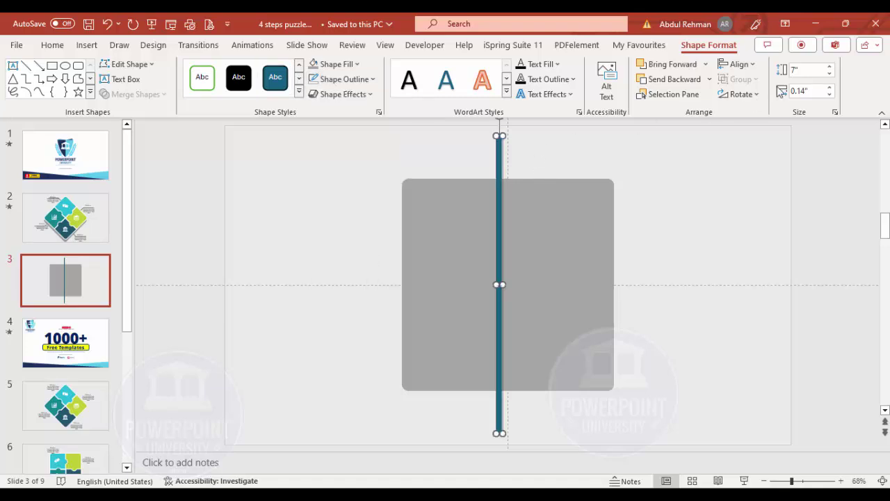
# - Set the strip width to 0.03" and centre it horizontally and vertically
pyautogui.click(821, 93)
pyautogui.write('0.0')
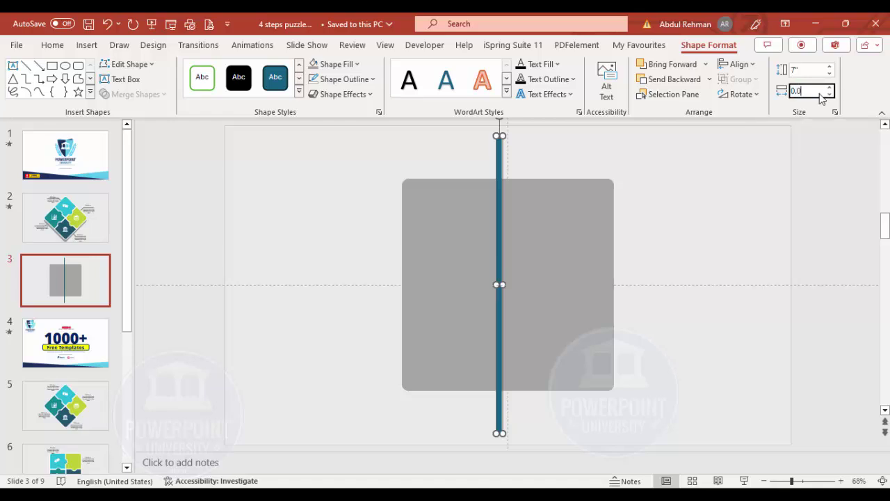
pyautogui.write('3')
pyautogui.press('Return')
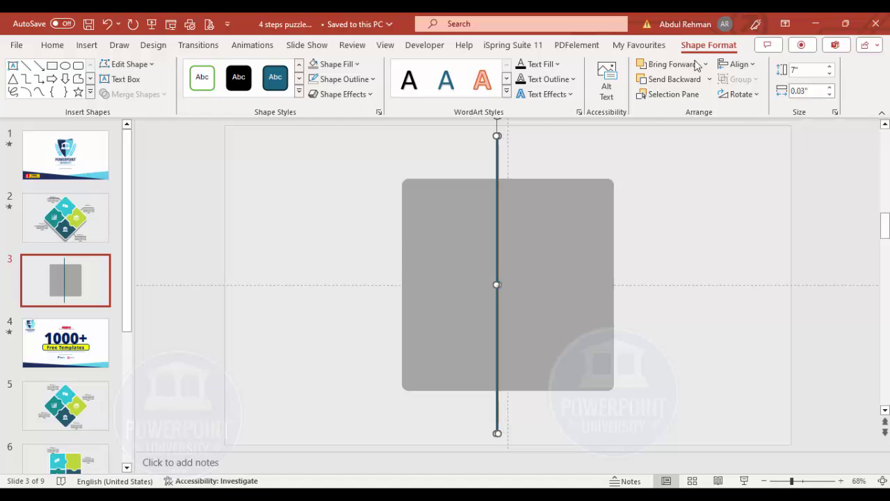
pyautogui.click(739, 64)
pyautogui.click(769, 99)
pyautogui.click(741, 64)
pyautogui.click(800, 160)
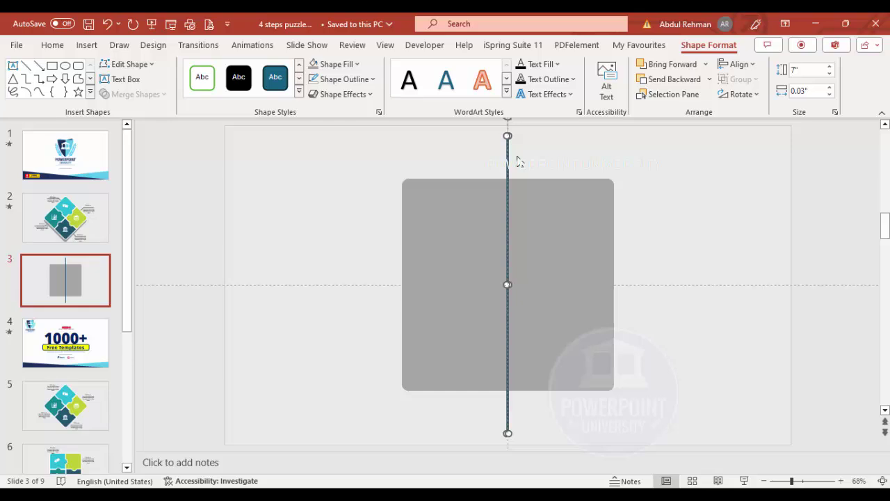
# - Duplicate the strip, rotate the copy 90° to horizontal and centre it on the slide
pyautogui.hotkey('ctrl', 'd')
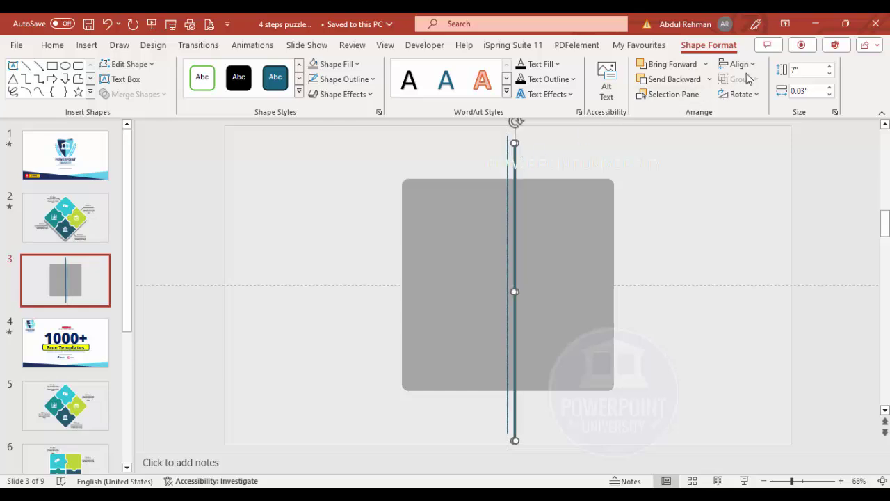
pyautogui.click(745, 96)
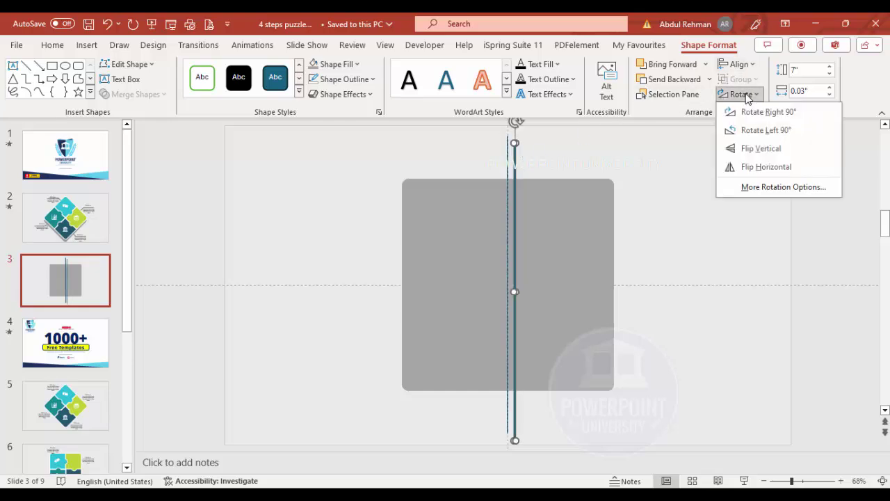
pyautogui.click(750, 114)
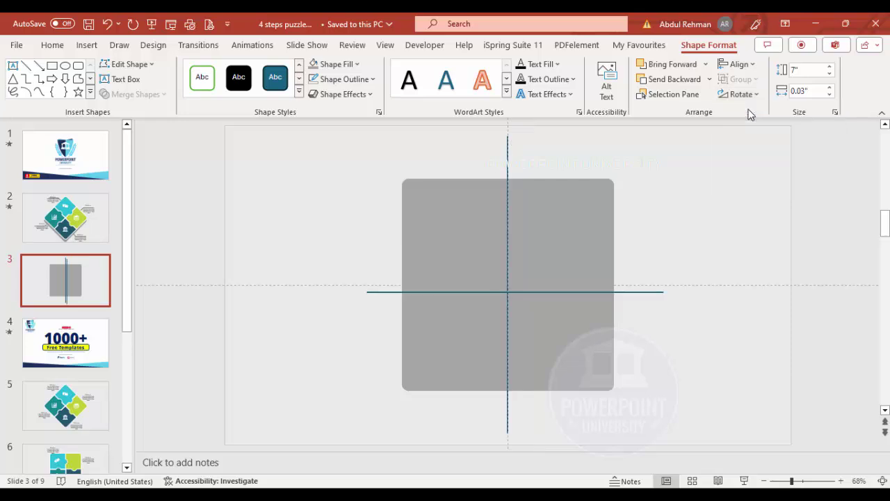
pyautogui.click(742, 67)
pyautogui.click(761, 100)
pyautogui.click(739, 64)
pyautogui.click(768, 157)
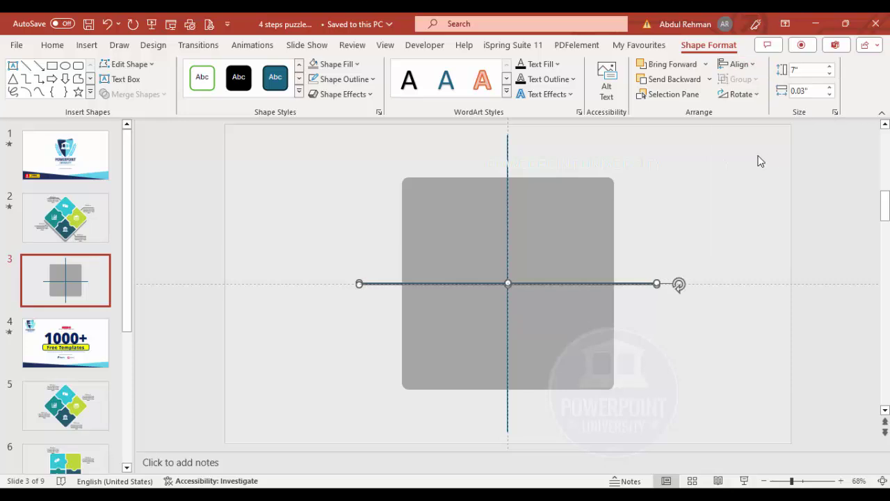
# - Select the grey square together with the vertical strip
pyautogui.click(673, 180)
pyautogui.click(464, 207)
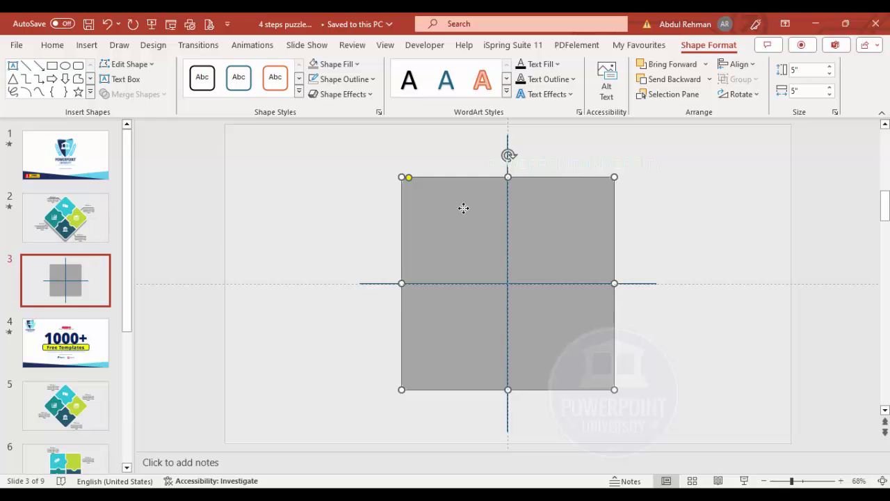
pyautogui.keyDown('shift'); pyautogui.click(507, 136); pyautogui.keyUp('shift')
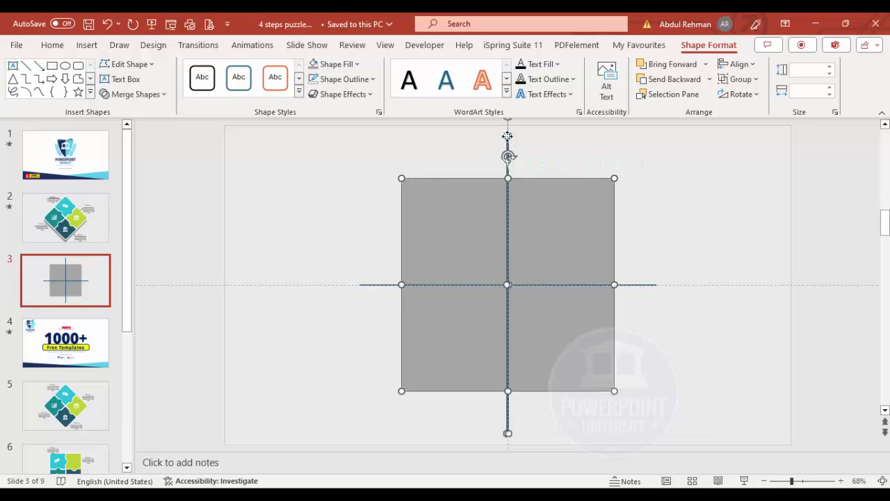
# - Fragment the square along both strips and delete the leftover vertical and horizontal line pieces
pyautogui.keyDown('shift'); pyautogui.click(643, 286); pyautogui.keyUp('shift')
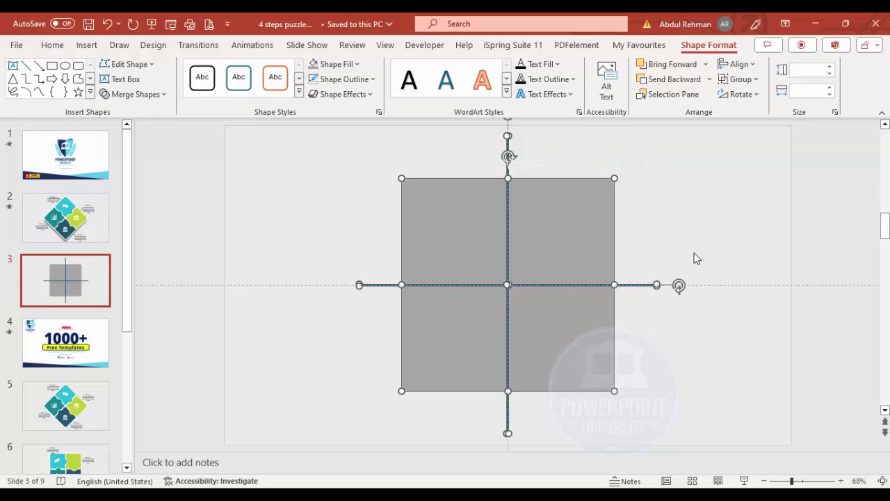
pyautogui.click(136, 94)
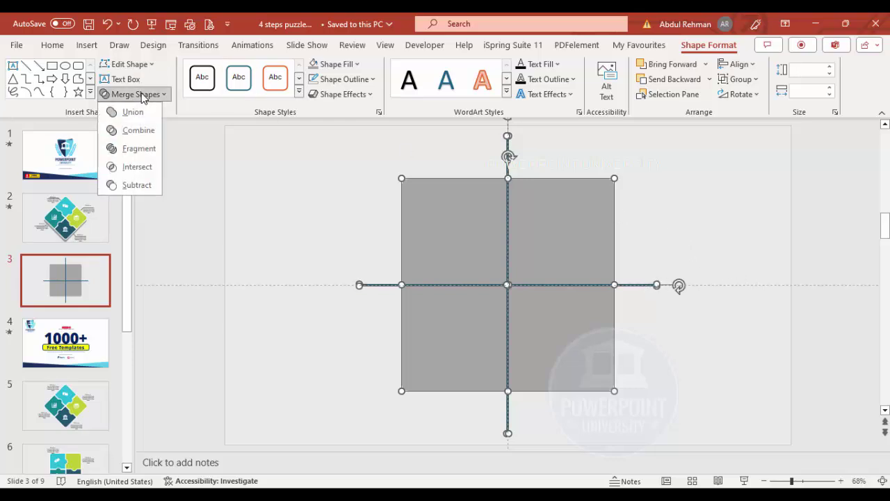
pyautogui.click(138, 150)
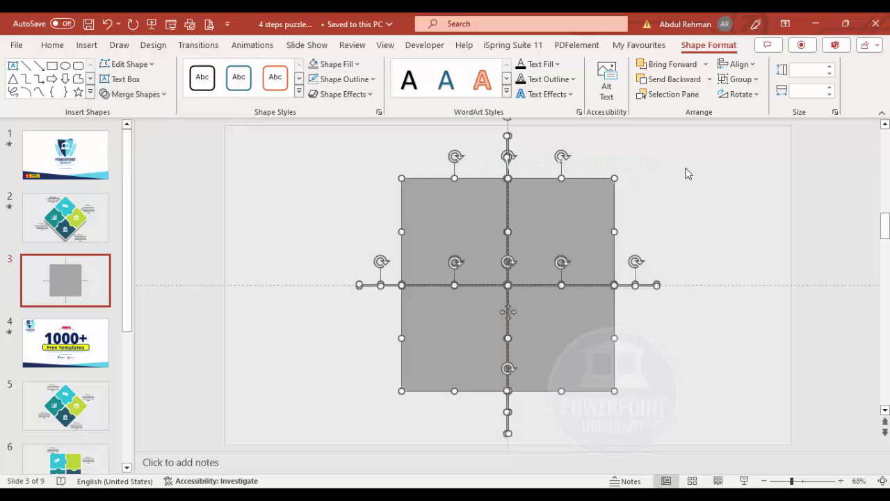
pyautogui.click(685, 174)
pyautogui.moveTo(483, 131); pyautogui.dragTo(529, 448)
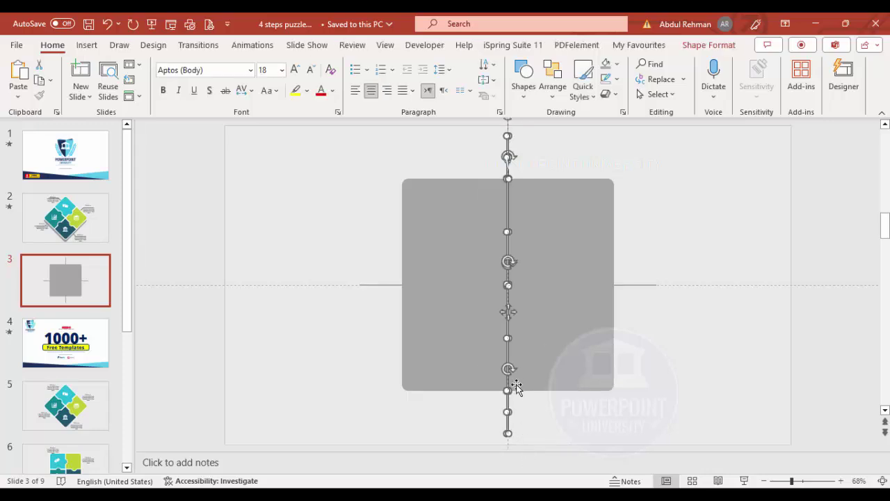
pyautogui.press('Delete')
pyautogui.moveTo(288, 247); pyautogui.dragTo(710, 318)
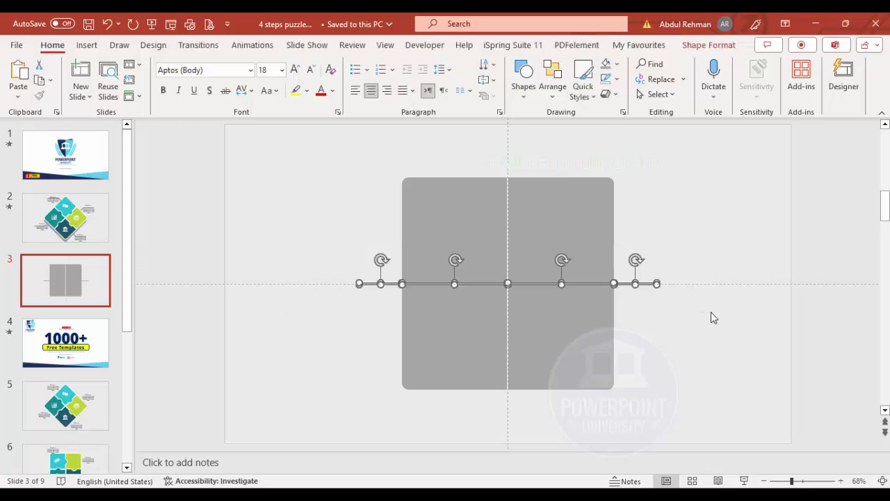
pyautogui.press('Delete')
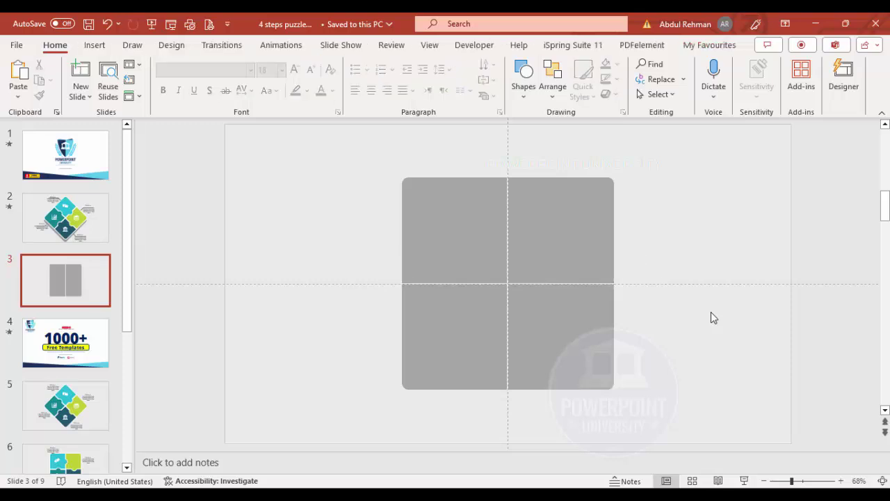
# - Pull the four quarters apart to verify the split, undo, then select the top-left quarter
pyautogui.moveTo(494, 243); pyautogui.dragTo(461, 220)
pyautogui.moveTo(541, 226); pyautogui.dragTo(560, 225)
pyautogui.moveTo(555, 325); pyautogui.dragTo(571, 335)
pyautogui.moveTo(451, 332); pyautogui.dragTo(441, 341)
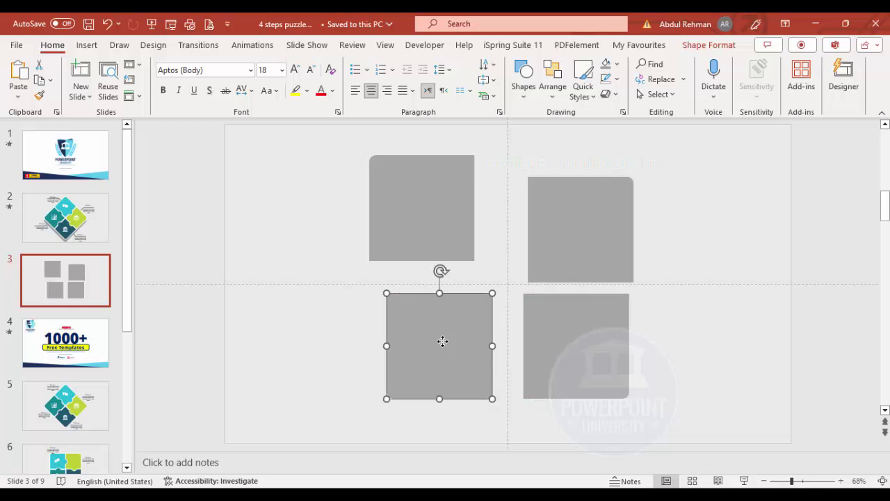
pyautogui.hotkey('ctrl', 'z')
pyautogui.hotkey('ctrl', 'z')
pyautogui.hotkey('ctrl', 'z')
pyautogui.hotkey('ctrl', 'z')
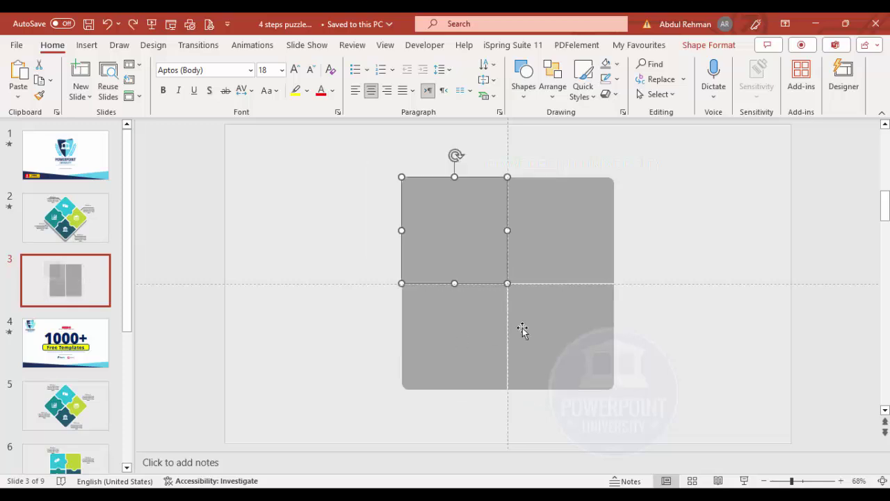
pyautogui.click(648, 263)
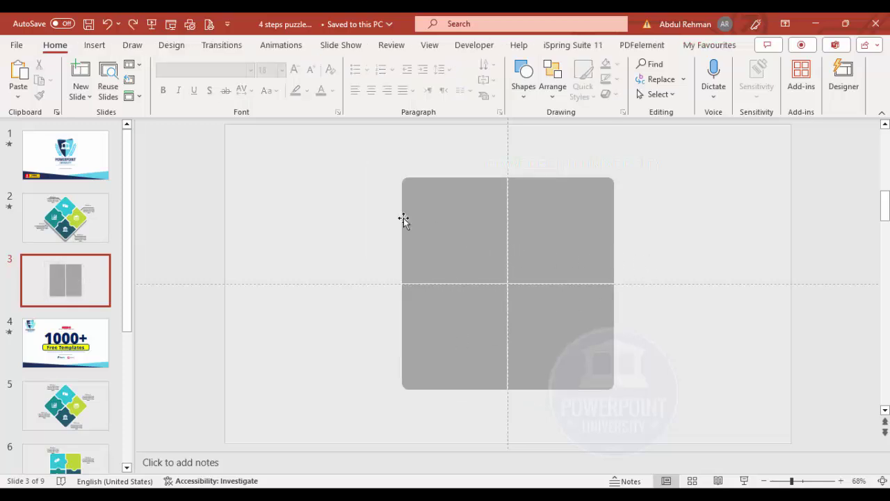
pyautogui.click(441, 228)
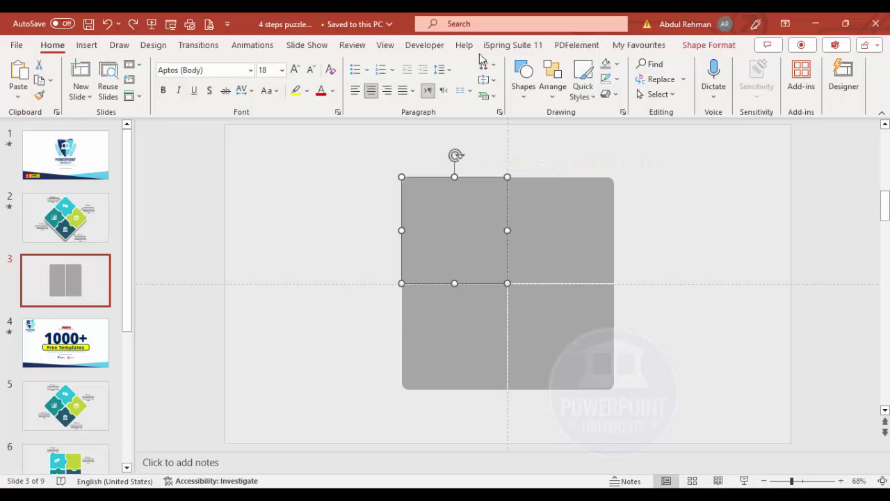
pyautogui.click(697, 48)
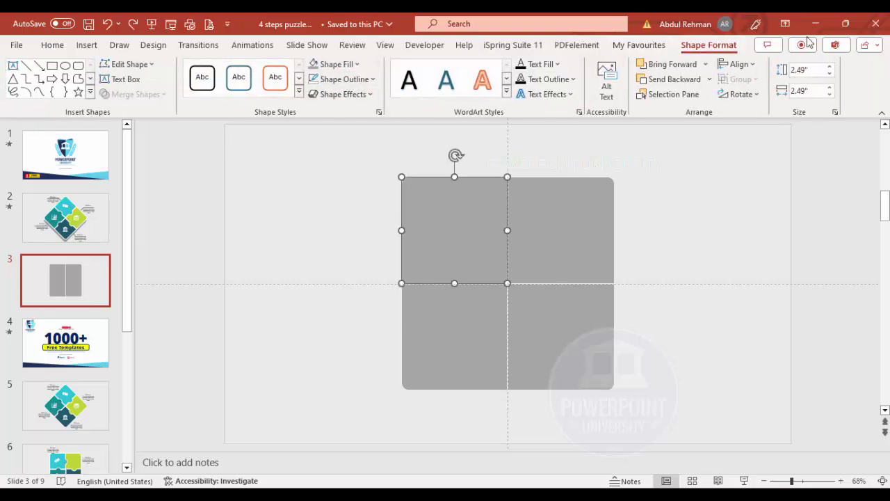
# - Fill the top-left quarter cyan and the top-right quarter lime green
pyautogui.click(355, 64)
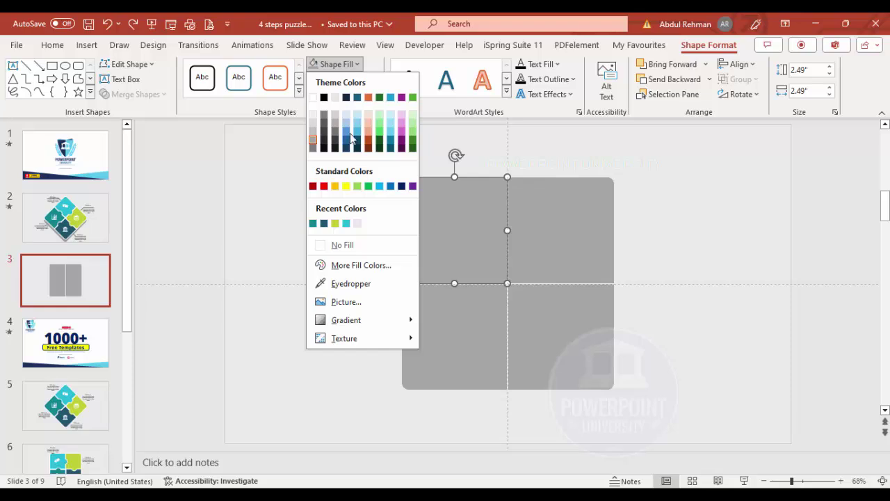
pyautogui.click(346, 224)
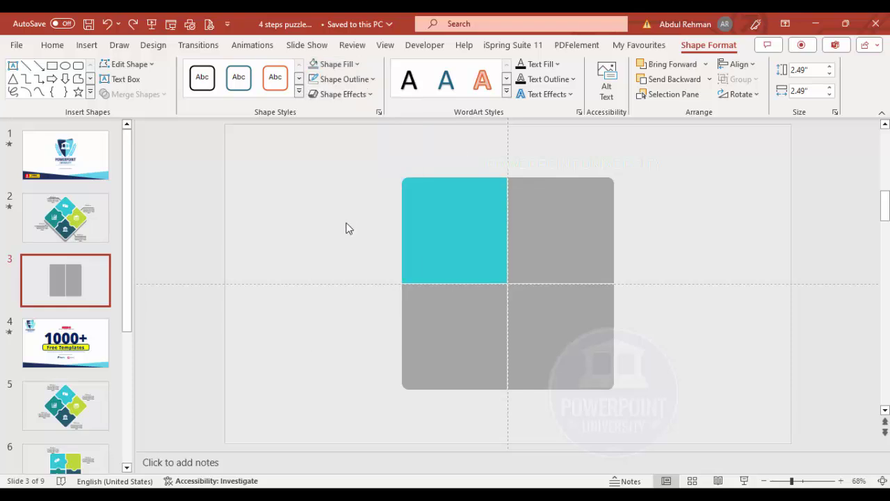
pyautogui.click(637, 223)
pyautogui.click(582, 219)
pyautogui.click(709, 44)
pyautogui.click(336, 64)
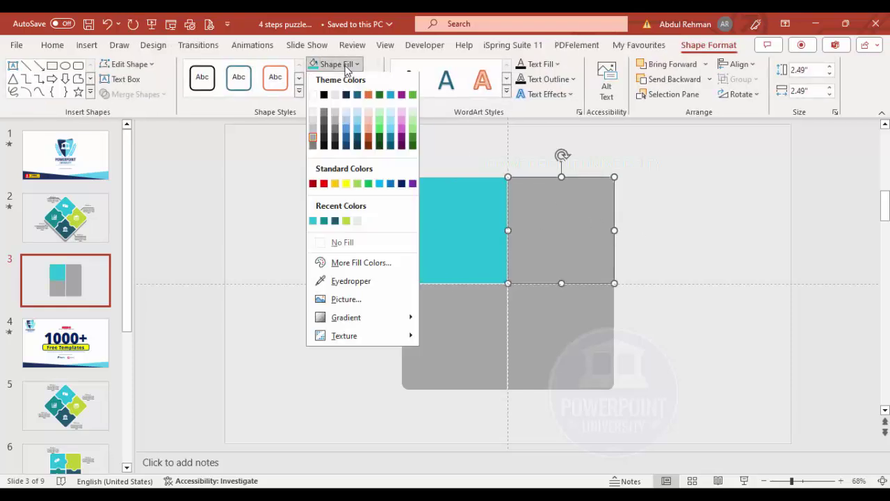
pyautogui.click(346, 224)
# - Fill the bottom-right quarter dark teal and the bottom-left quarter teal
pyautogui.click(594, 340)
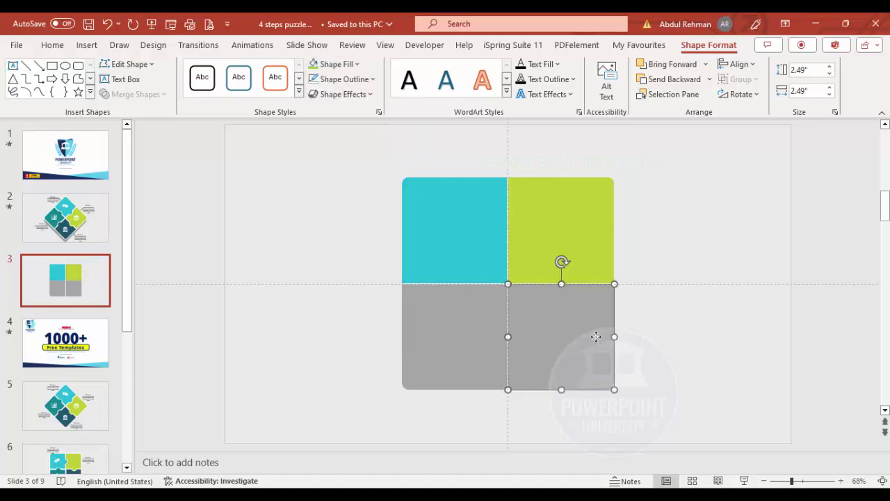
pyautogui.click(334, 64)
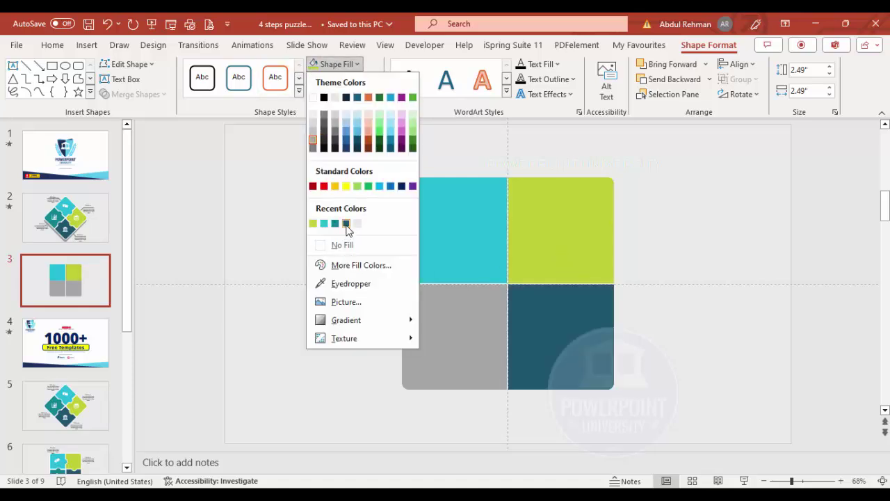
pyautogui.click(346, 219)
pyautogui.click(455, 335)
pyautogui.click(334, 64)
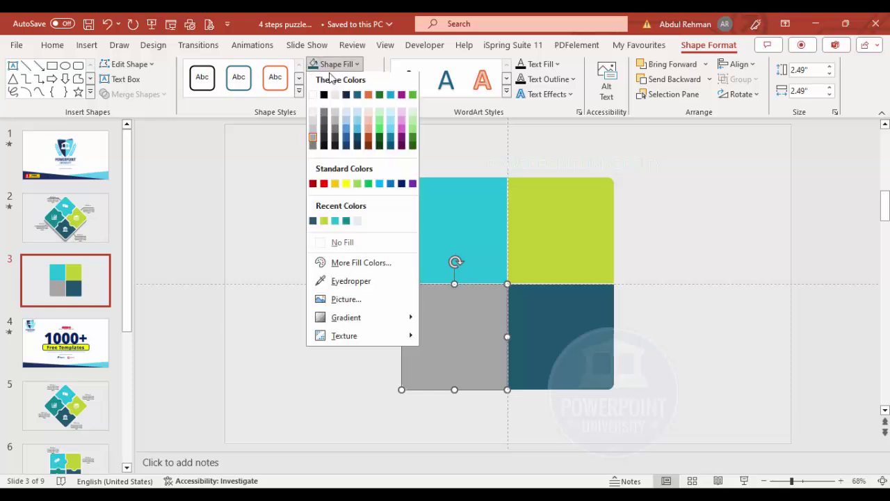
pyautogui.click(347, 224)
pyautogui.click(718, 225)
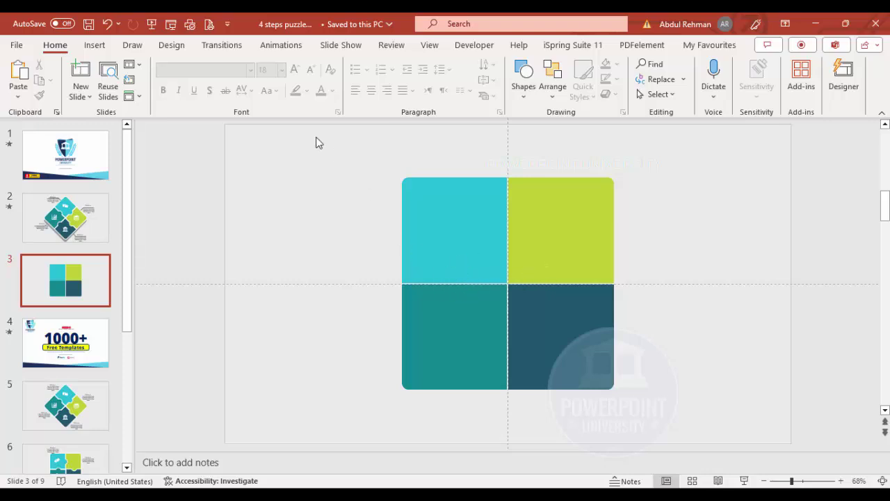
# - Draw a small magenta circle without outline and place it on the cyan–teal seam
pyautogui.click(94, 44)
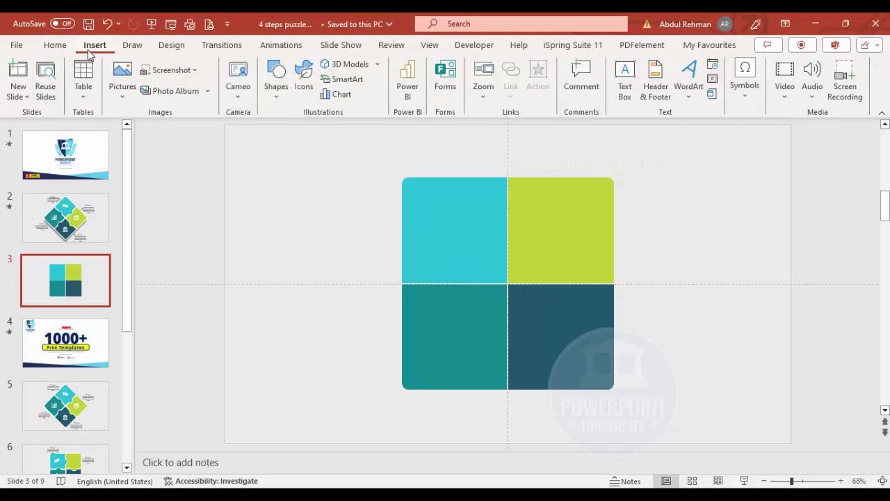
pyautogui.click(275, 83)
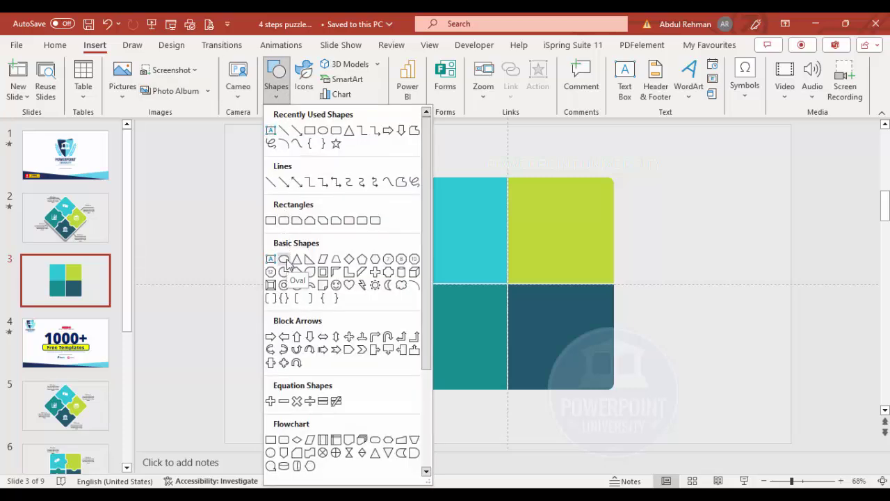
pyautogui.click(285, 259)
pyautogui.moveTo(425, 233); pyautogui.dragTo(468, 273)
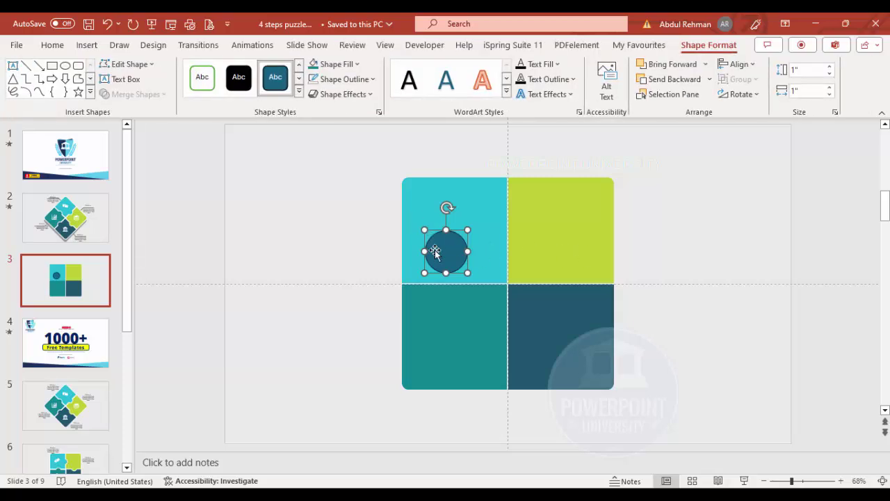
pyautogui.click(362, 84)
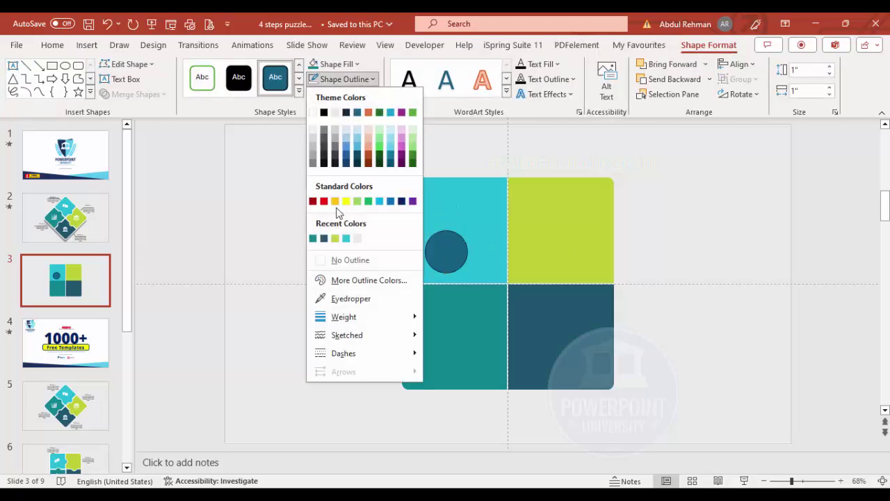
pyautogui.click(348, 257)
pyautogui.click(338, 64)
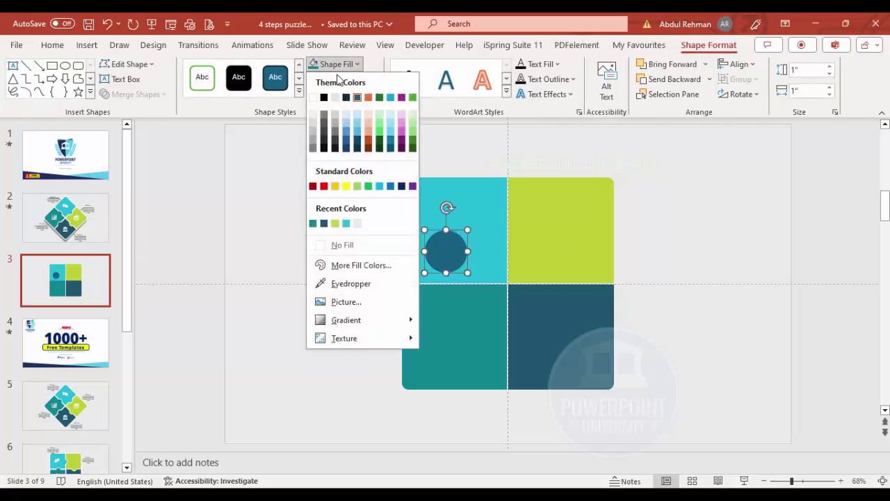
pyautogui.click(402, 130)
pyautogui.moveTo(447, 252); pyautogui.dragTo(455, 291)
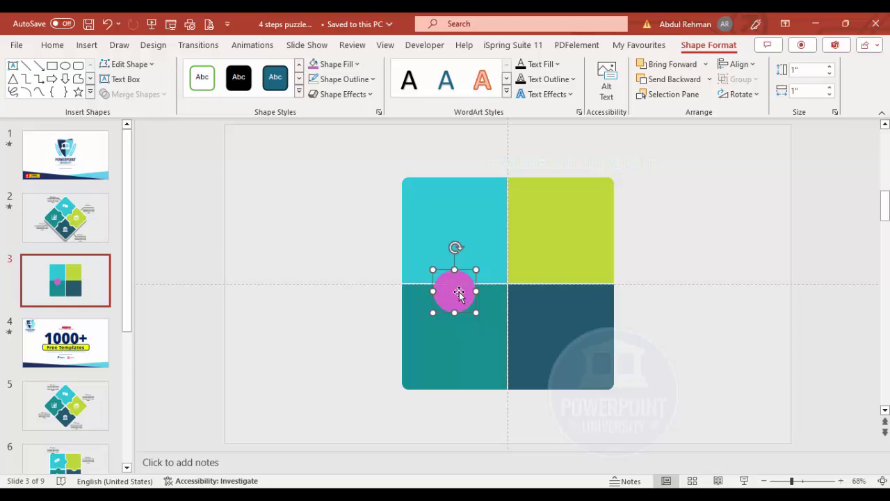
# - Copy the magenta circle onto the right, top and bottom seams
pyautogui.moveTo(462, 292); pyautogui.dragTo(546, 298)
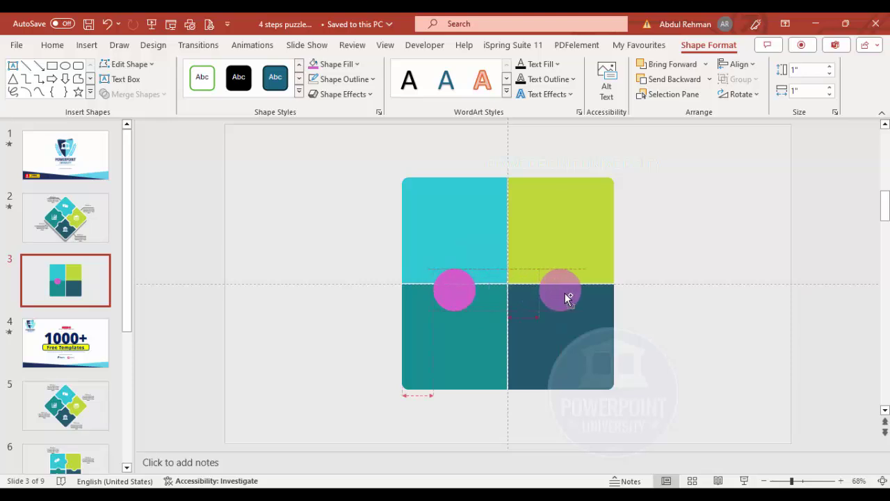
pyautogui.moveTo(567, 298); pyautogui.dragTo(565, 292)
pyautogui.click(460, 287)
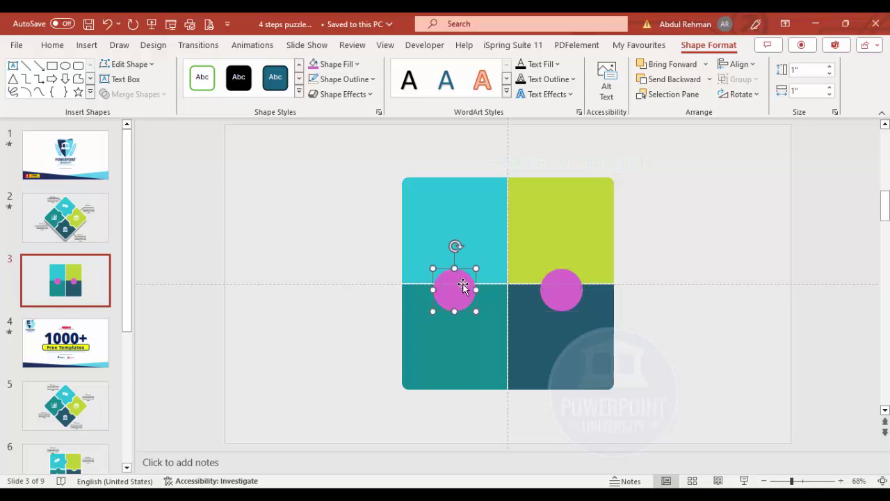
pyautogui.moveTo(467, 291); pyautogui.dragTo(503, 224)
pyautogui.moveTo(502, 226); pyautogui.dragTo(516, 351)
pyautogui.click(617, 345)
pyautogui.click(500, 352)
# - Align the right circle to the horizontal midline and place a spare copy beside the square
pyautogui.moveTo(567, 292); pyautogui.dragTo(568, 277)
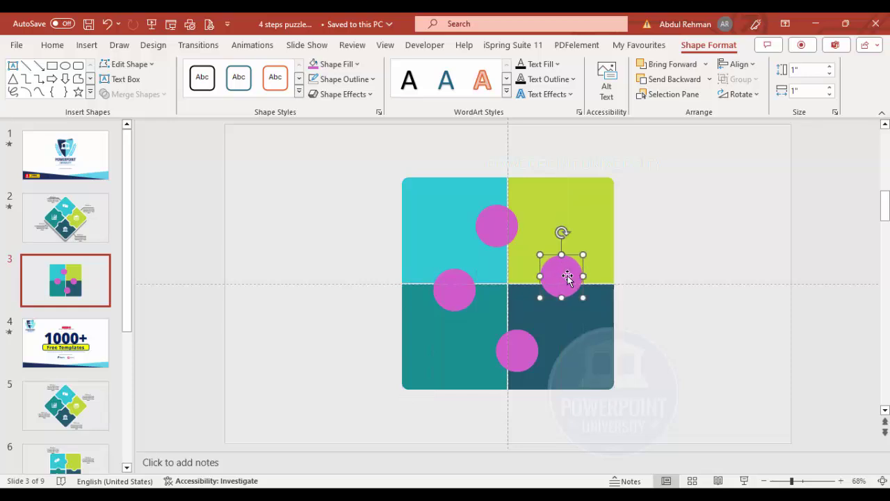
pyautogui.click(657, 334)
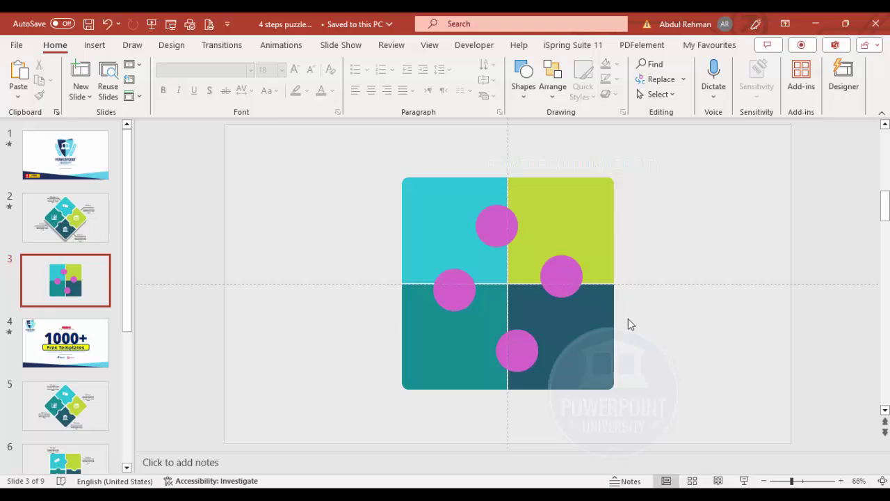
pyautogui.click(511, 354)
pyautogui.moveTo(510, 354); pyautogui.dragTo(753, 334)
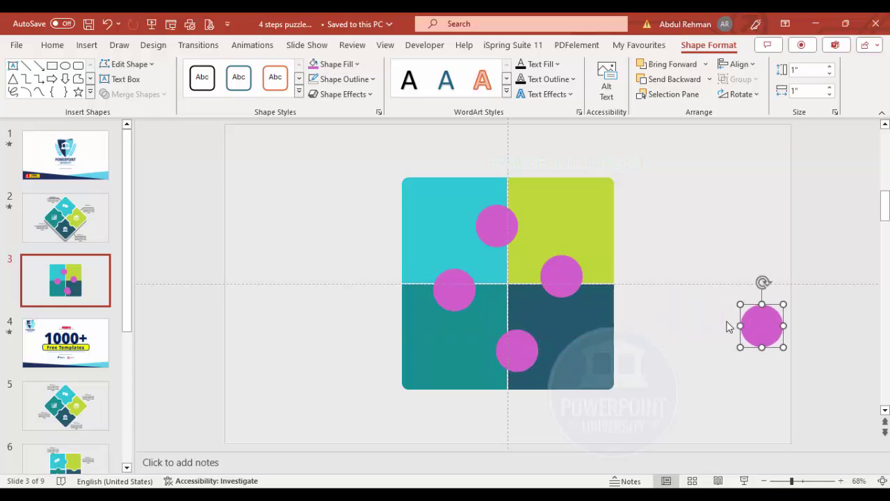
# - Union the left magenta circle into the teal quarter
pyautogui.click(689, 332)
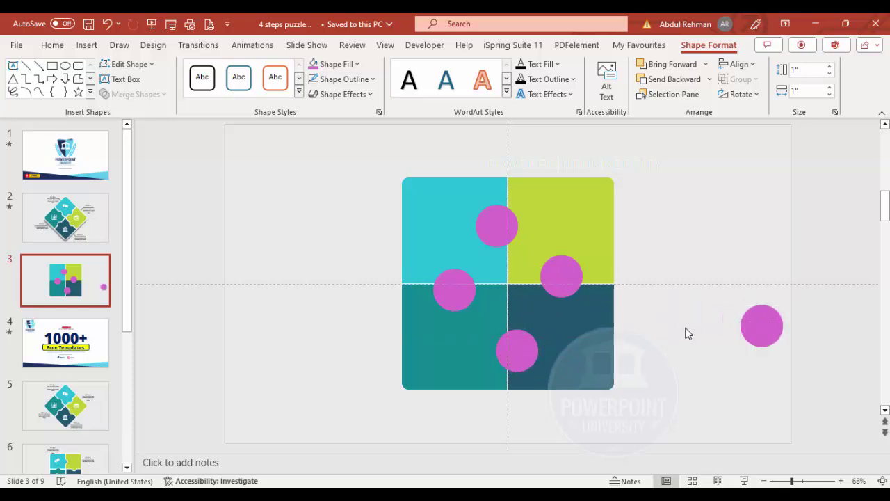
pyautogui.click(423, 356)
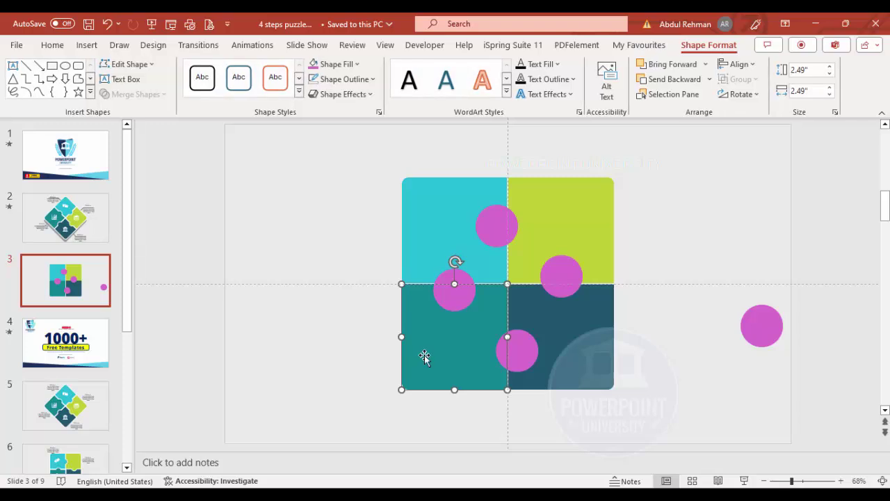
pyautogui.keyDown('shift'); pyautogui.click(456, 300); pyautogui.keyUp('shift')
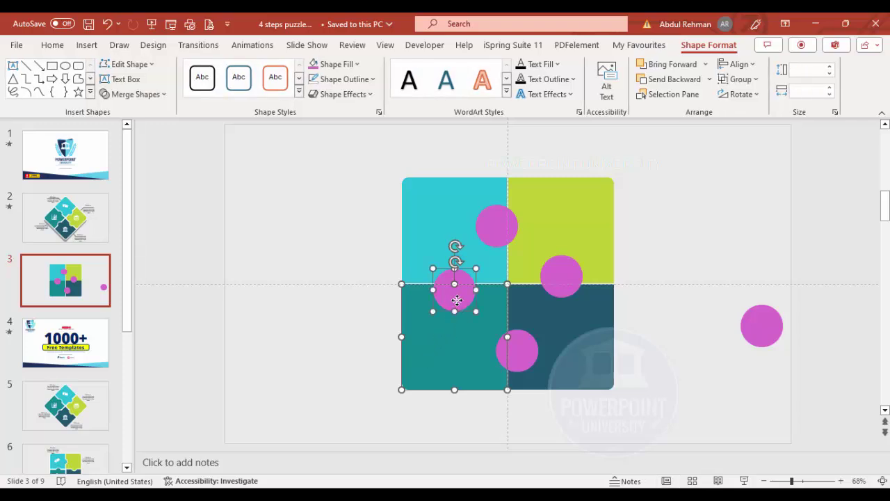
pyautogui.click(139, 97)
pyautogui.click(133, 112)
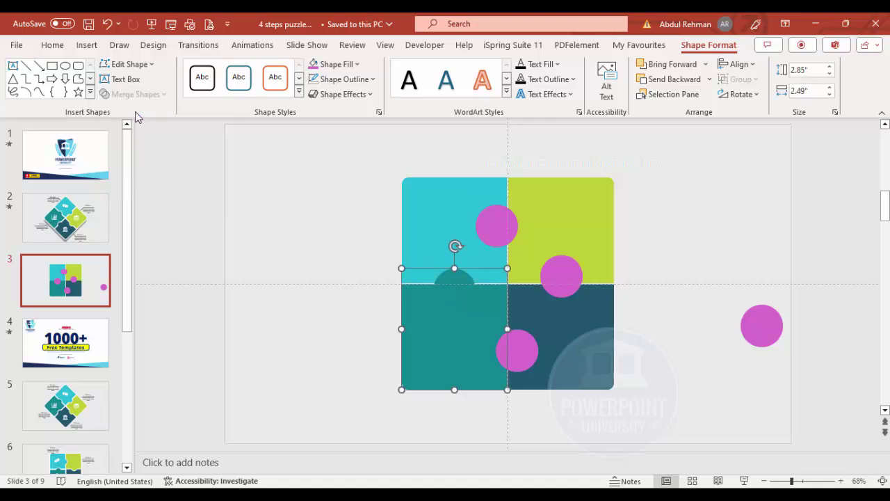
pyautogui.moveTo(426, 331)
pyautogui.mouseDown()
pyautogui.moveTo(290, 318)
pyautogui.moveTo(427, 331)
pyautogui.mouseUp()
# - Union the top circle into the cyan quarter and check the result
pyautogui.click(451, 221)
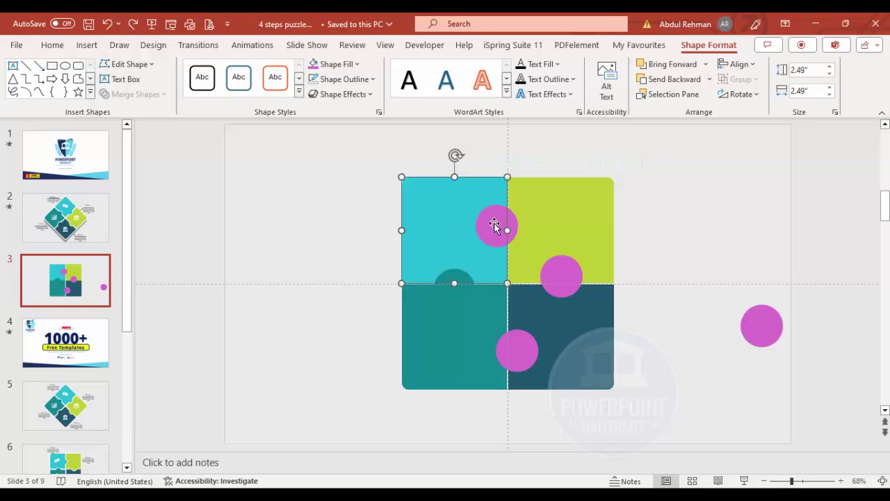
pyautogui.keyDown('shift'); pyautogui.click(494, 224); pyautogui.keyUp('shift')
pyautogui.click(159, 94)
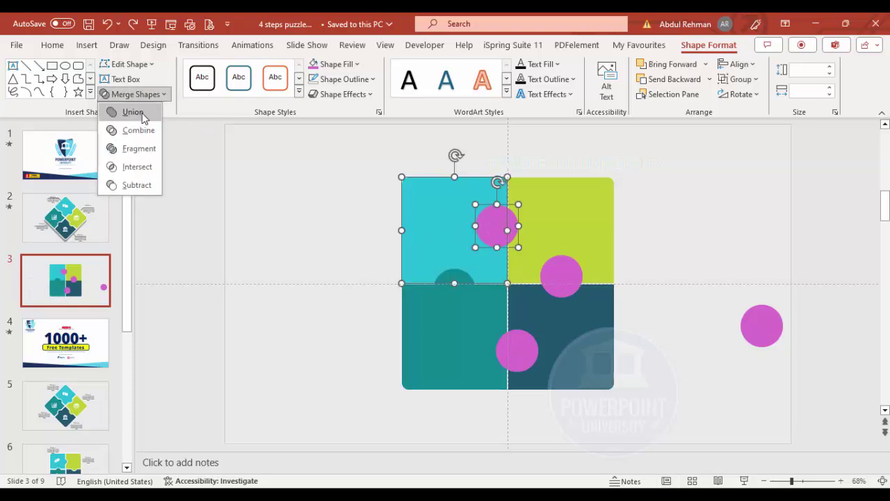
pyautogui.click(113, 114)
pyautogui.moveTo(454, 229); pyautogui.dragTo(407, 218)
pyautogui.hotkey('ctrl', 'z')
# - Union the right circle into the lime quarter and the lower circle into the dark teal quarter
pyautogui.click(560, 219)
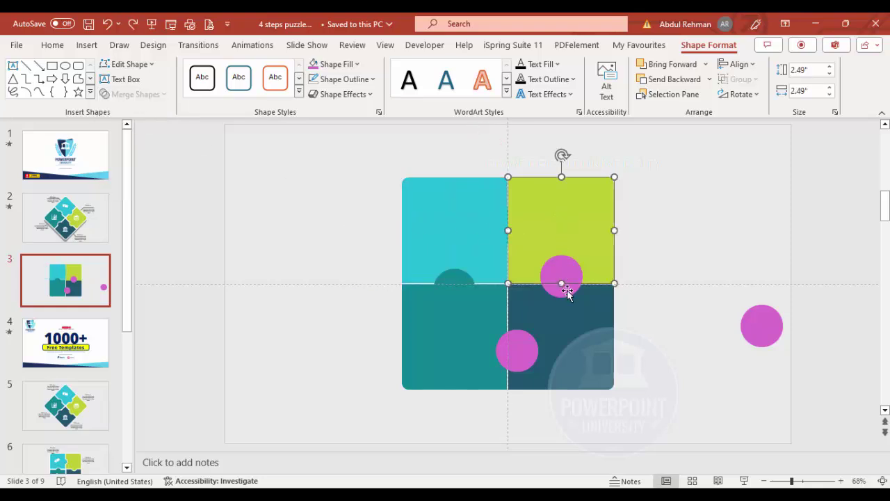
pyautogui.keyDown('shift'); pyautogui.click(567, 294); pyautogui.keyUp('shift')
pyautogui.click(134, 94)
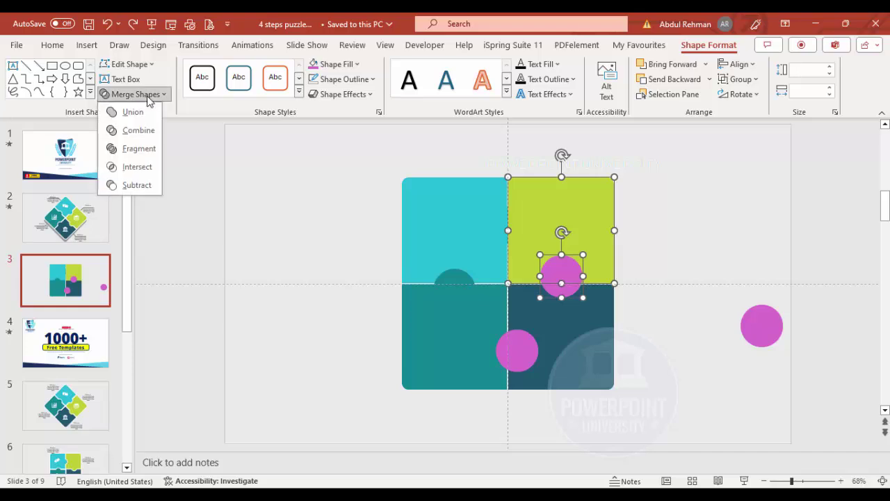
pyautogui.click(141, 115)
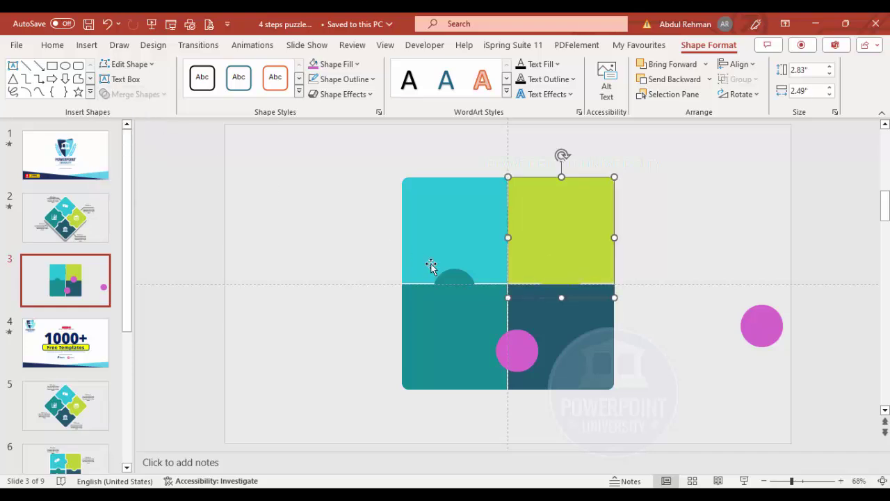
pyautogui.click(582, 328)
pyautogui.keyDown('shift'); pyautogui.click(520, 355); pyautogui.keyUp('shift')
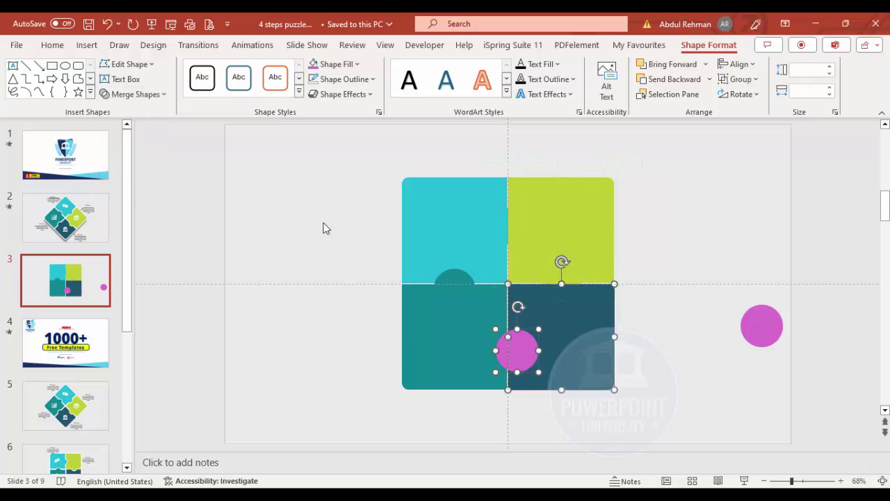
pyautogui.click(135, 94)
pyautogui.click(145, 112)
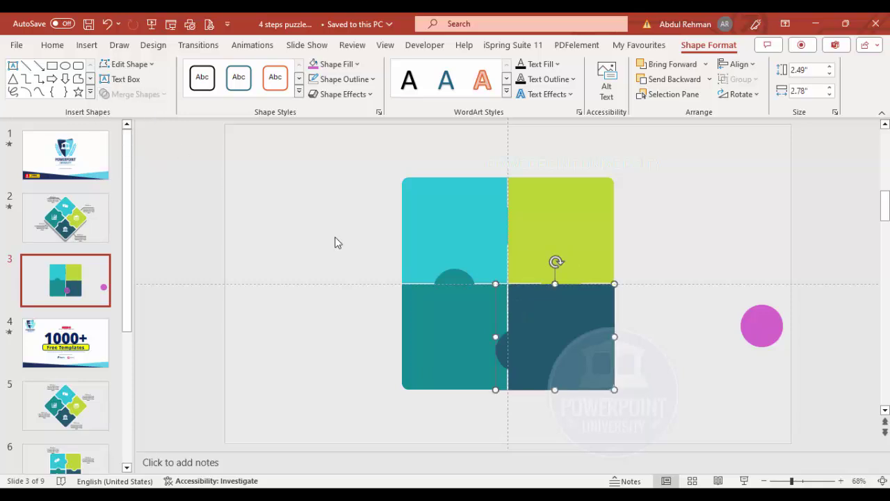
pyautogui.click(657, 343)
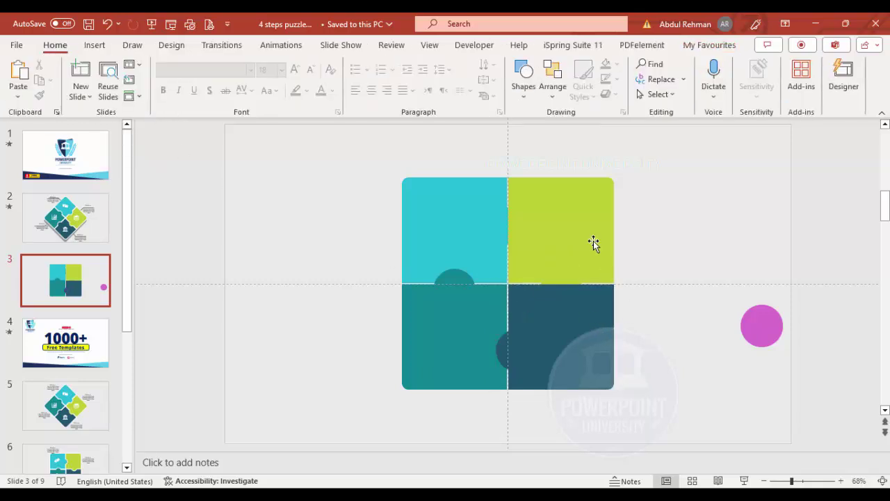
# - Reorder the layers of the lime and dark teal pieces so tabs overlap correctly
pyautogui.click(586, 238)
pyautogui.click(687, 80)
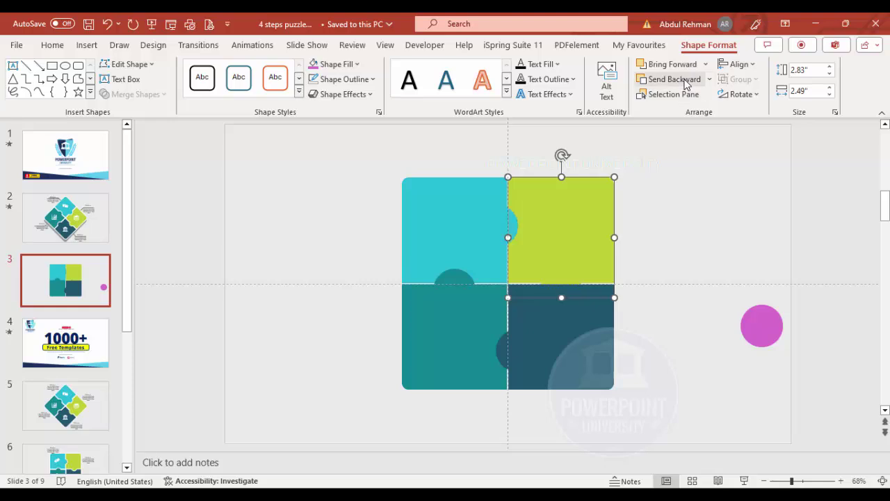
pyautogui.click(580, 356)
pyautogui.click(672, 80)
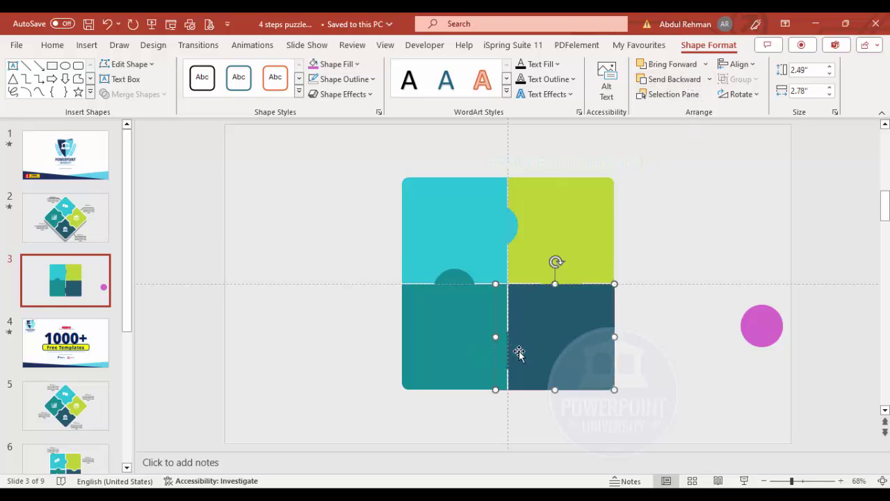
pyautogui.click(448, 300)
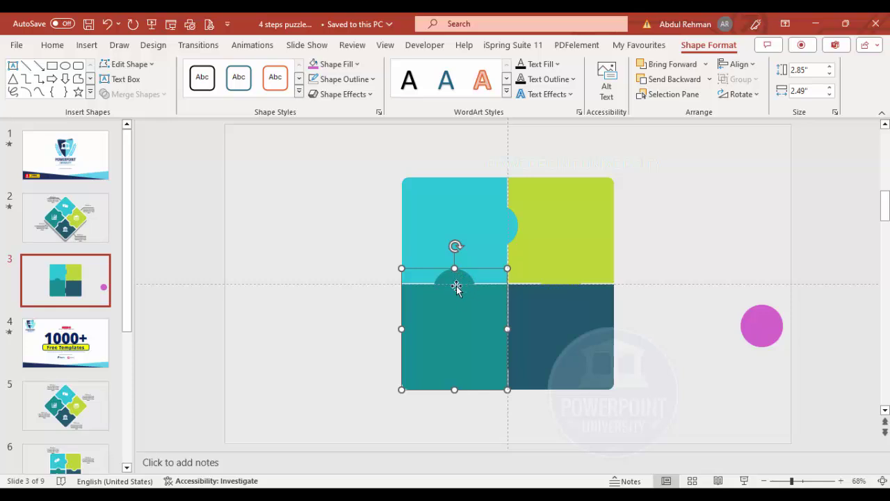
pyautogui.click(582, 328)
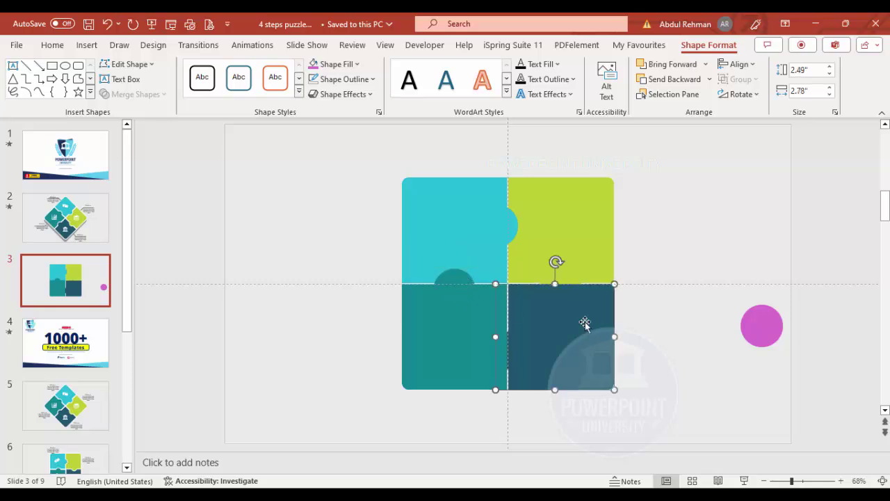
pyautogui.hotkey('ctrl', 'shift', ']')
# - Move the spare circle onto the lower seam and subtract it from the teal piece
pyautogui.click(765, 333)
pyautogui.moveTo(758, 326); pyautogui.dragTo(521, 351)
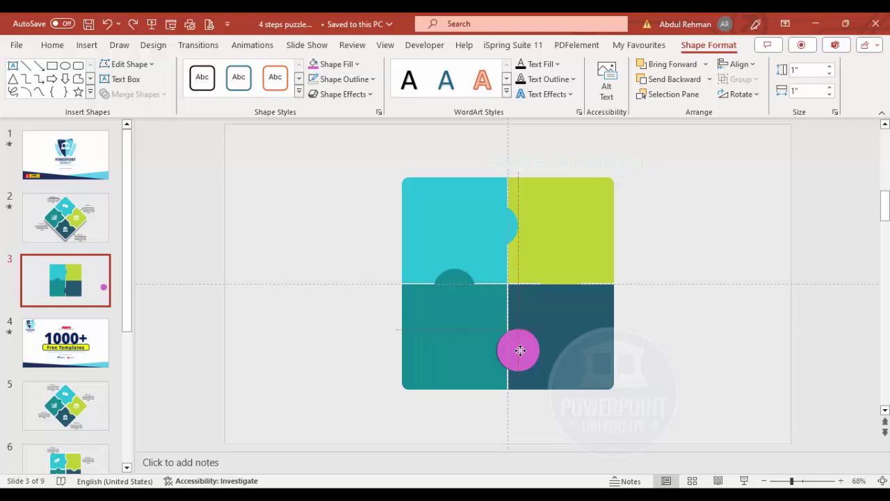
pyautogui.moveTo(520, 350); pyautogui.dragTo(518, 351)
pyautogui.click(450, 324)
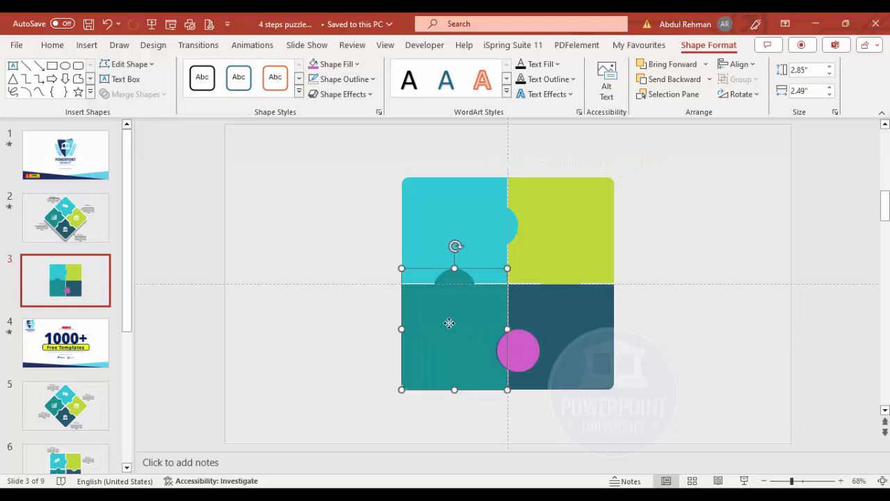
pyautogui.keyDown('shift'); pyautogui.click(526, 352); pyautogui.keyUp('shift')
pyautogui.click(154, 94)
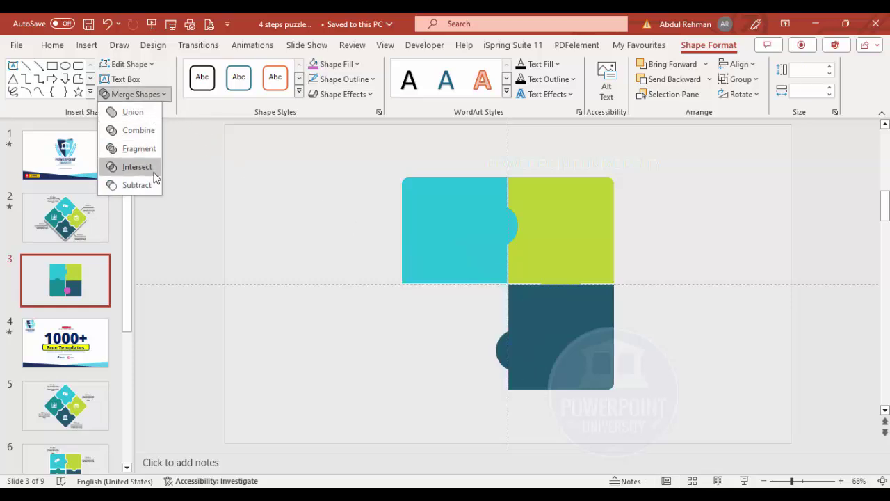
pyautogui.click(155, 186)
# - Check the teal socket, then send the dark teal piece back behind the lime tab
pyautogui.click(669, 334)
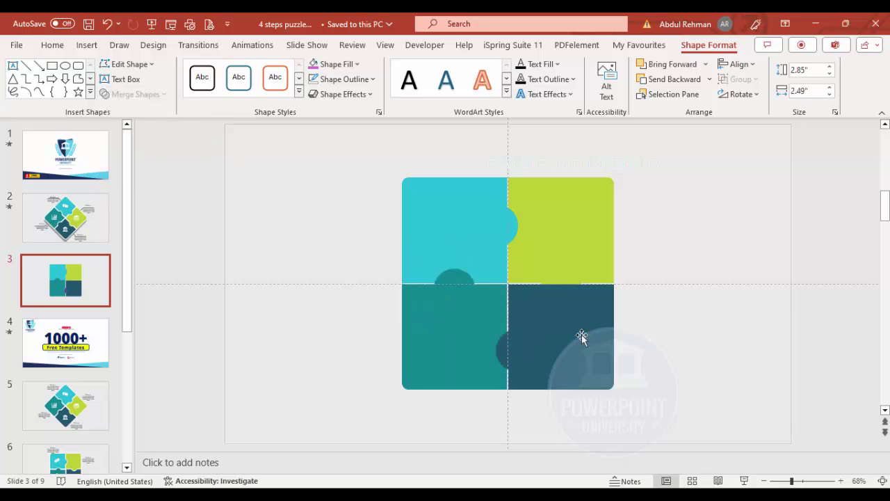
pyautogui.moveTo(441, 339); pyautogui.dragTo(367, 342)
pyautogui.hotkey('ctrl', 'z')
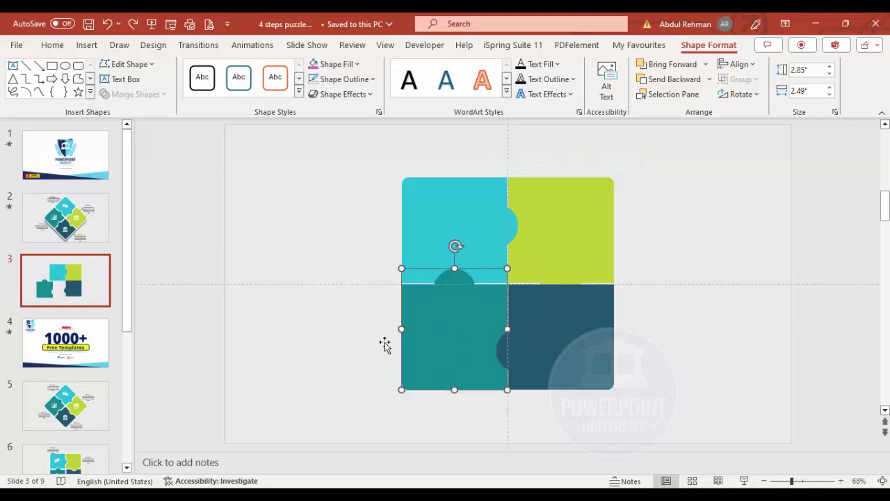
pyautogui.click(576, 313)
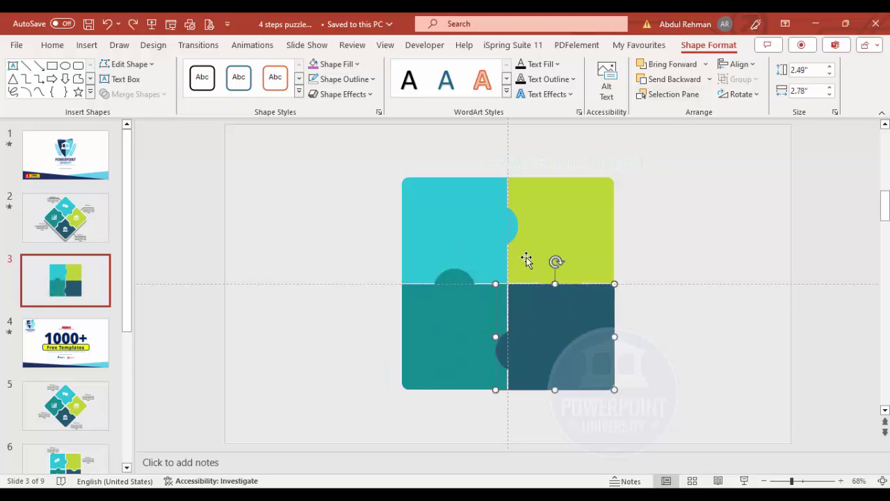
pyautogui.click(678, 80)
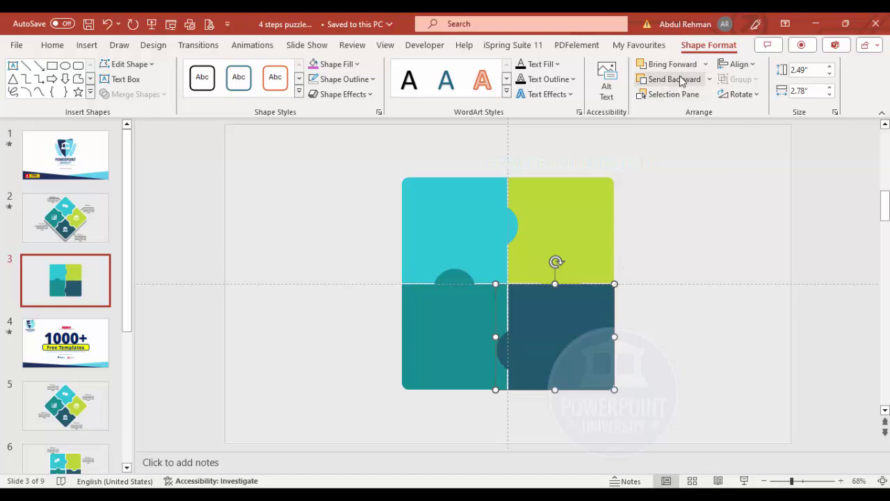
pyautogui.click(679, 80)
pyautogui.click(700, 364)
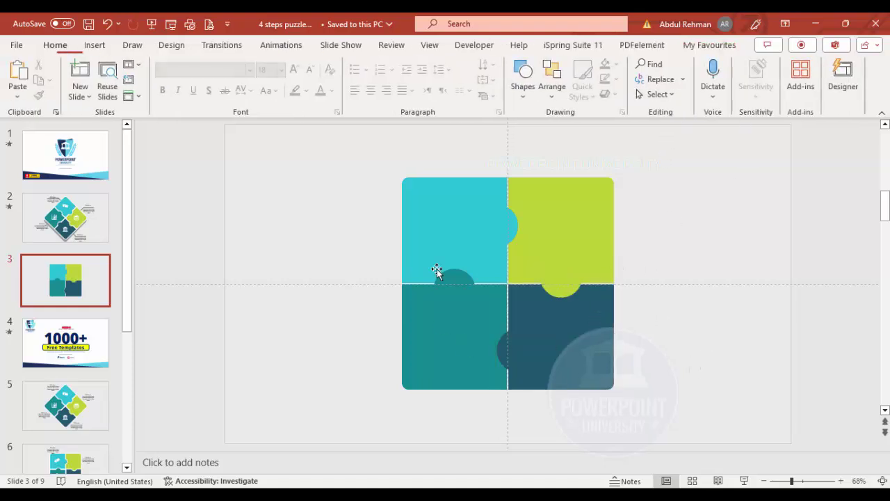
# - Select the cyan, lime, dark teal and teal pieces and give them a white outline
pyautogui.click(461, 226)
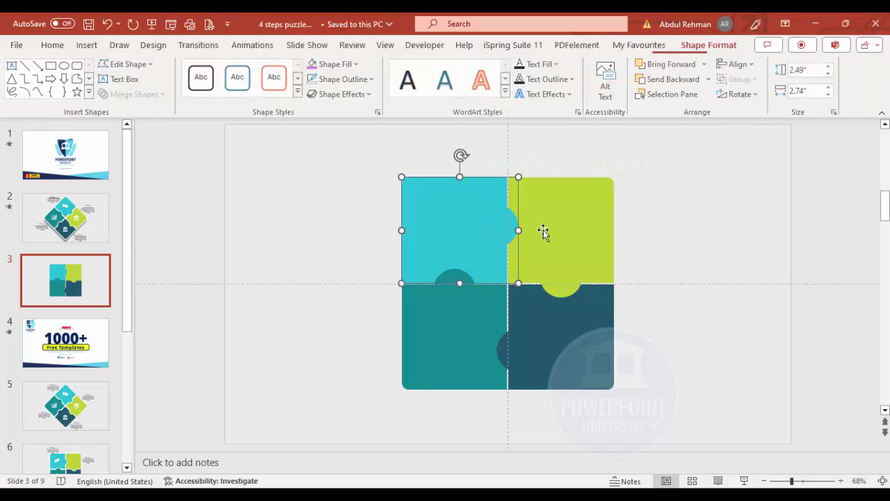
pyautogui.keyDown('shift'); pyautogui.click(558, 230); pyautogui.keyUp('shift')
pyautogui.keyDown('shift'); pyautogui.click(561, 327); pyautogui.keyUp('shift')
pyautogui.keyDown('shift'); pyautogui.click(417, 335); pyautogui.keyUp('shift')
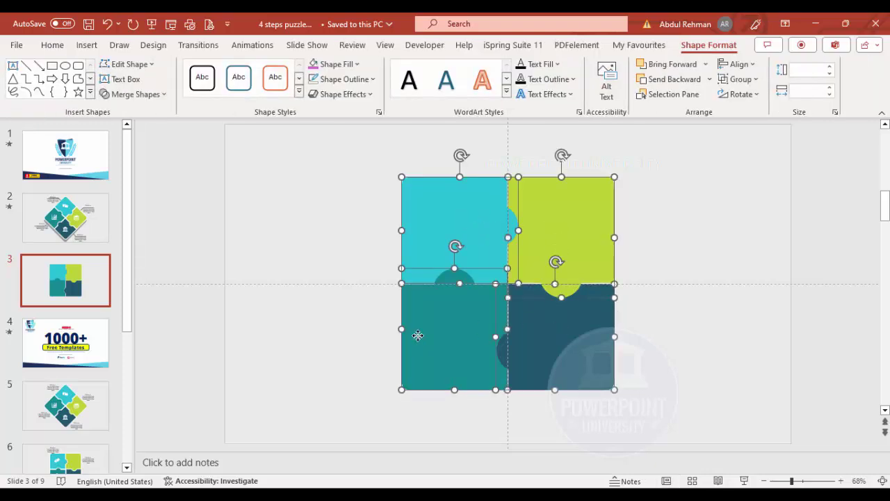
pyautogui.click(352, 81)
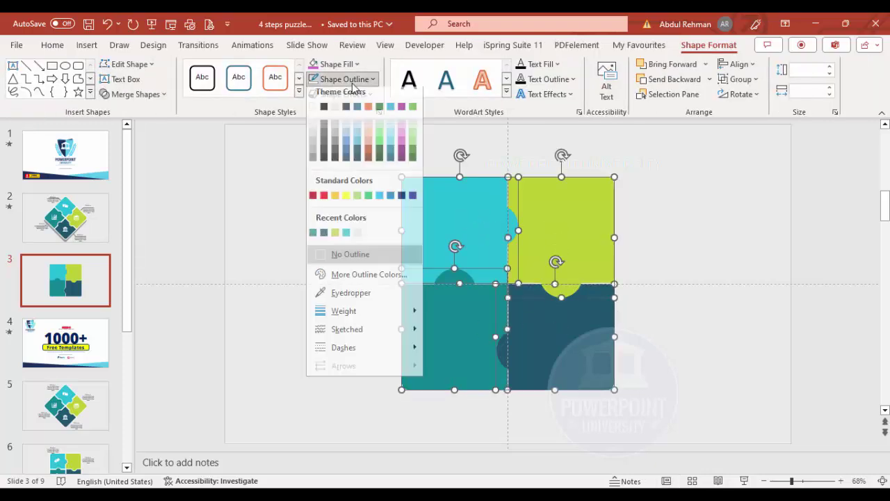
pyautogui.click(312, 112)
# - Set the outline weight of all four pieces to 3 pt, then deselect to check
pyautogui.click(342, 80)
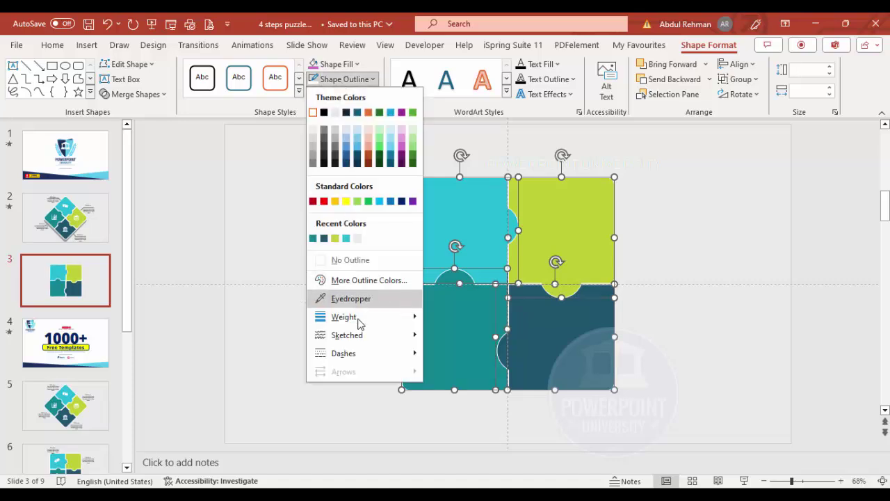
pyautogui.moveTo(359, 319)
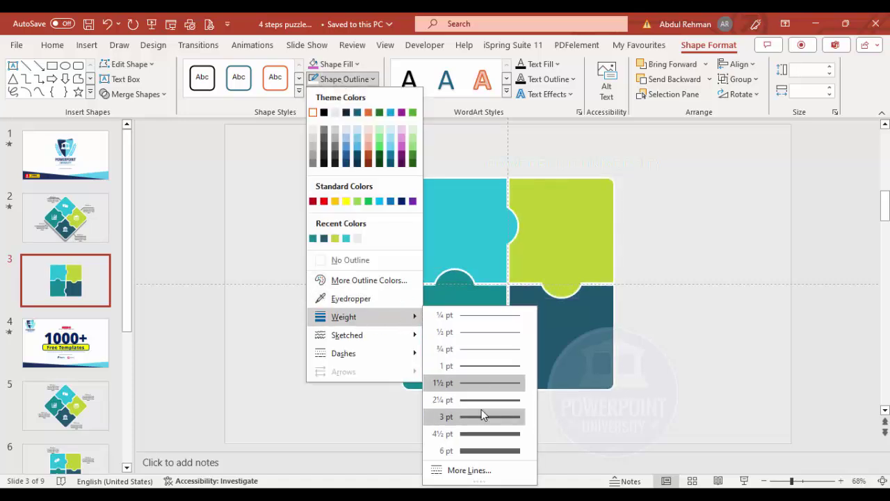
pyautogui.click(483, 415)
pyautogui.click(690, 358)
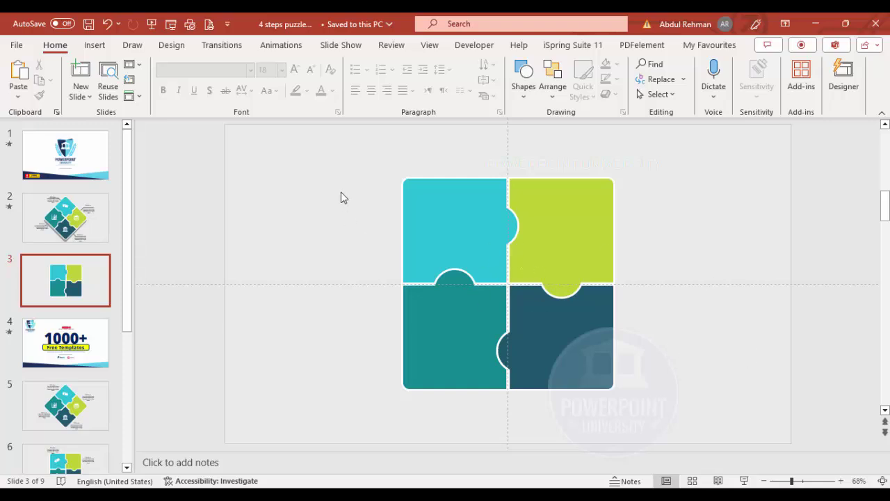
pyautogui.moveTo(313, 153); pyautogui.dragTo(739, 457)
pyautogui.click(706, 377)
# - Group all four puzzle pieces with Ctrl+G and rotate the group 45° into a diamond
pyautogui.hotkey('ctrl', 'a')
pyautogui.click(651, 361)
pyautogui.moveTo(352, 165); pyautogui.dragTo(726, 438)
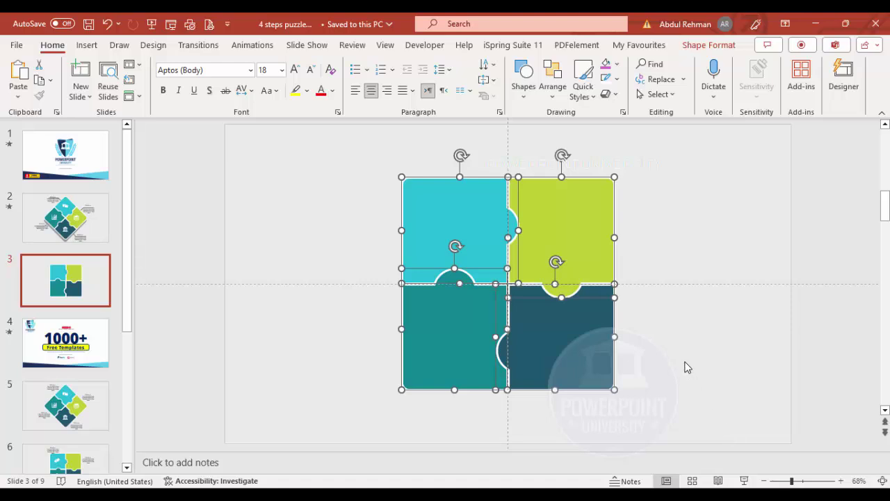
pyautogui.hotkey('ctrl', 'g')
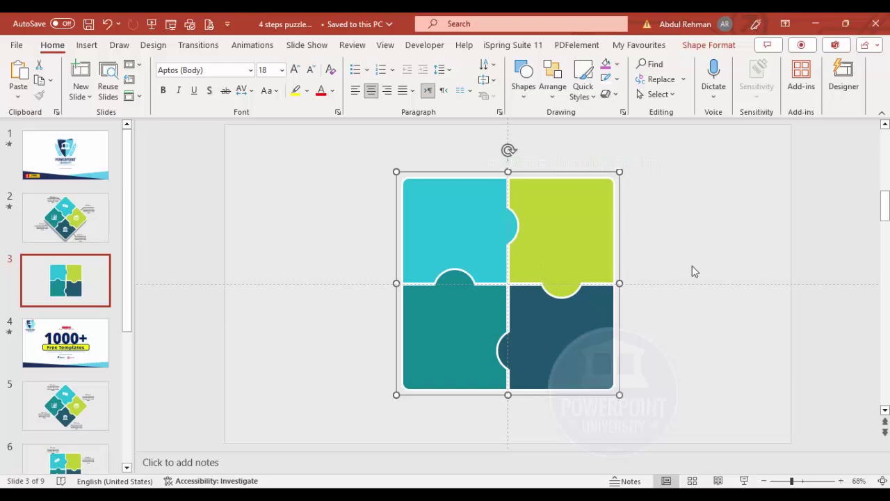
pyautogui.hotkey('alt', 'Right')
pyautogui.hotkey('alt', 'Right')
pyautogui.hotkey('alt', 'Right')
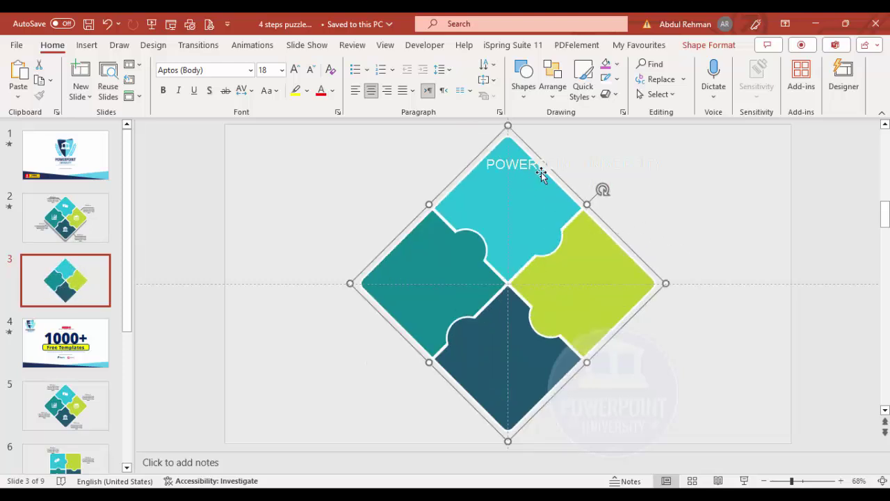
pyautogui.click(592, 171)
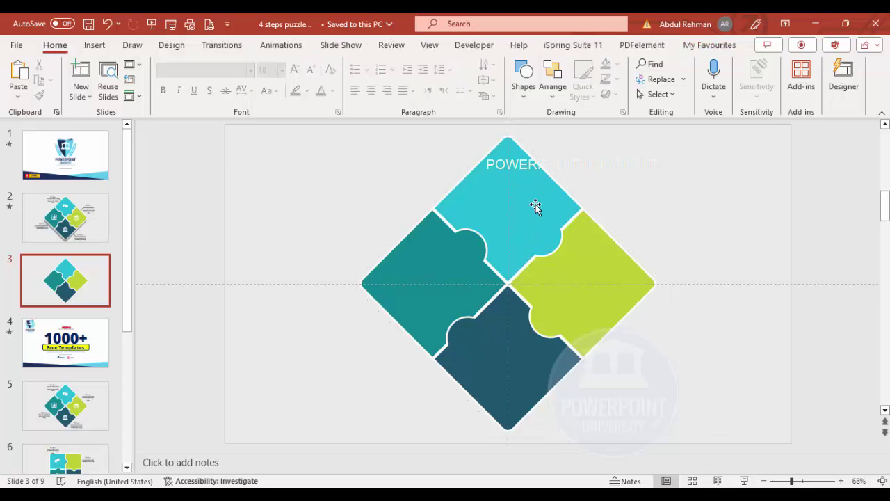